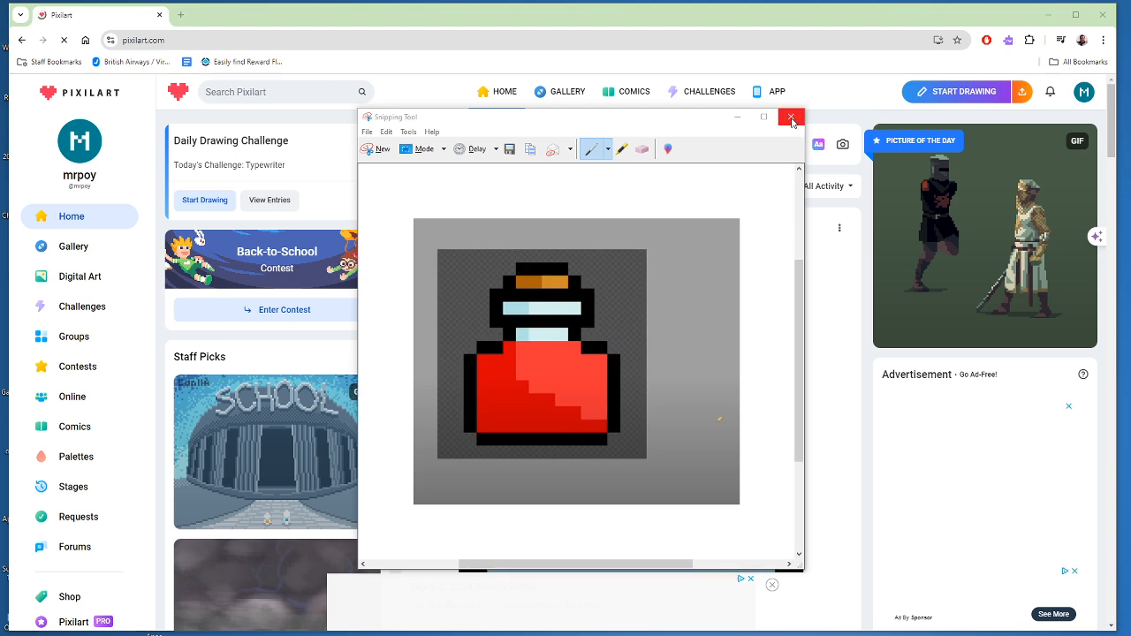
- Discard the reference snip without saving and resume the autosaved potion bottle drawing in the Pixilart editor
{"action": "left_click", "coordinate": [791, 118]}
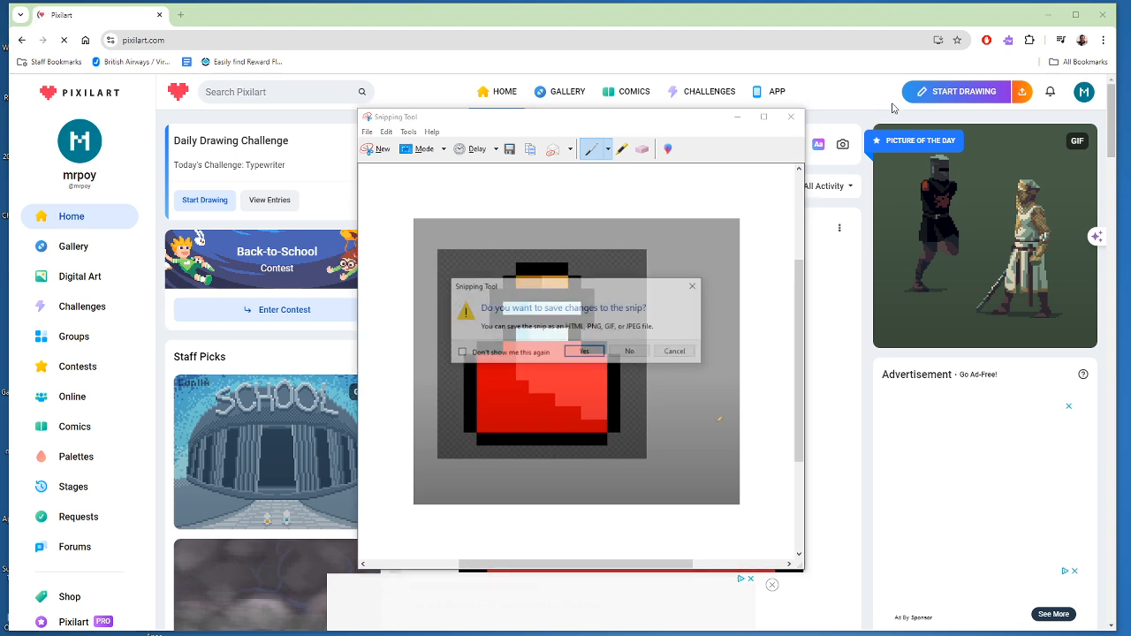
{"action": "left_click", "coordinate": [633, 353]}
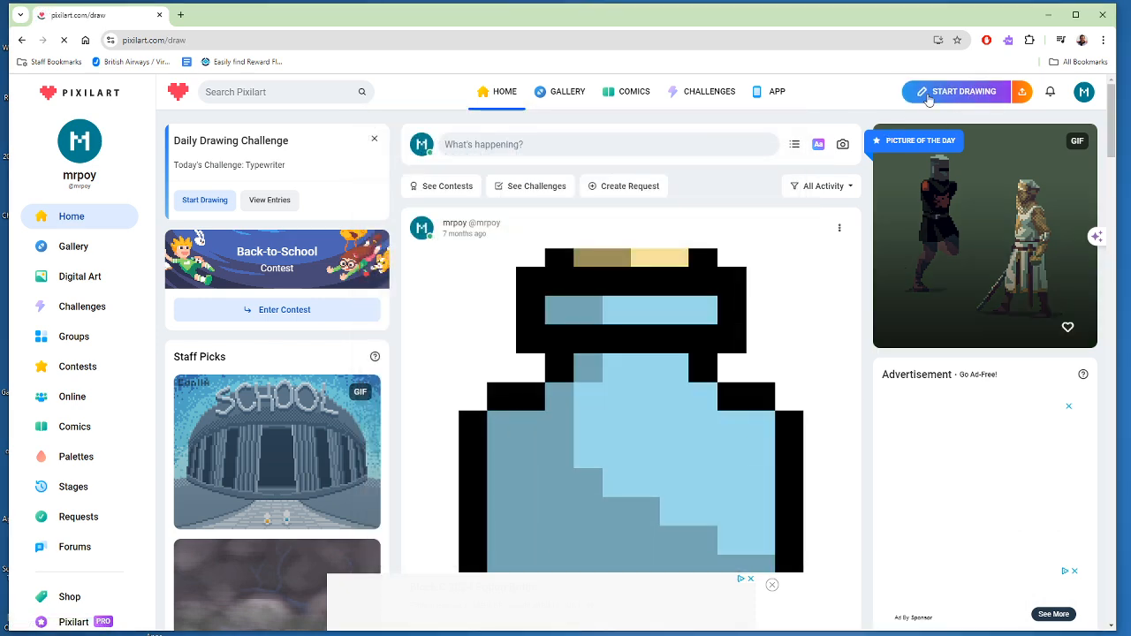
{"action": "left_click", "coordinate": [925, 93]}
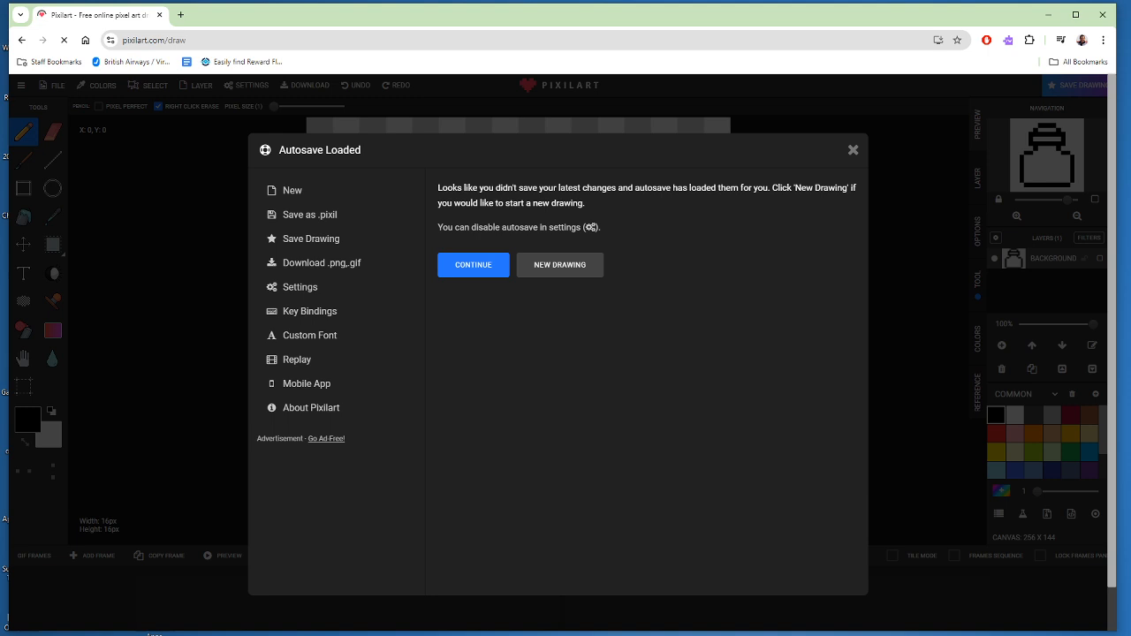
{"action": "left_click", "coordinate": [459, 269]}
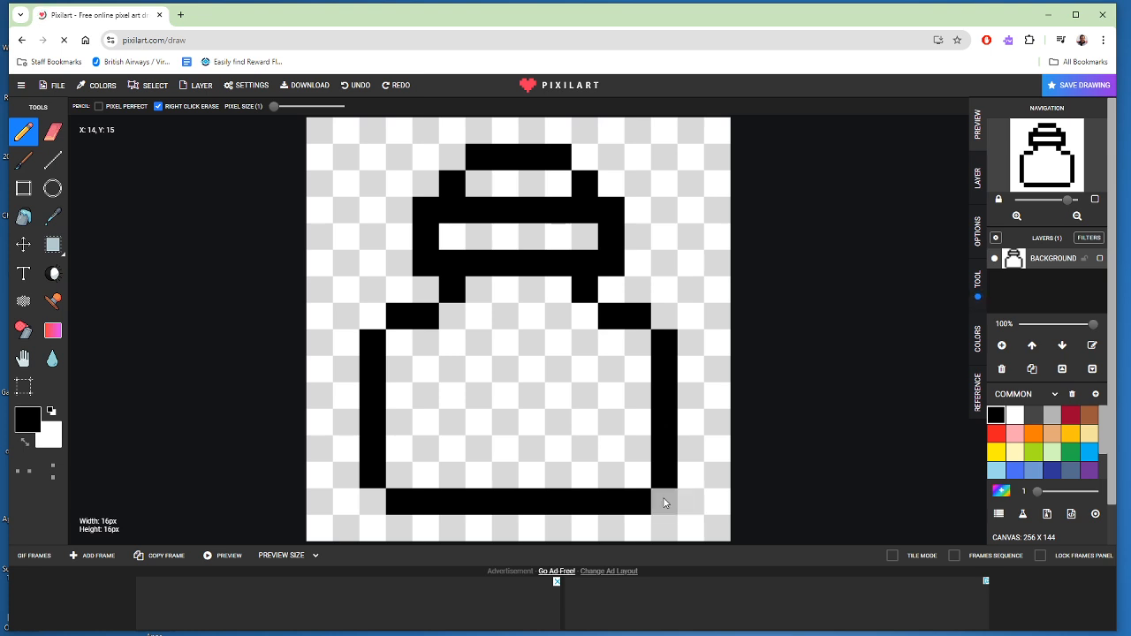
- Try a custom dark purple on two pixels at the upper-left corner inside the bottle body
{"action": "left_click", "coordinate": [28, 423]}
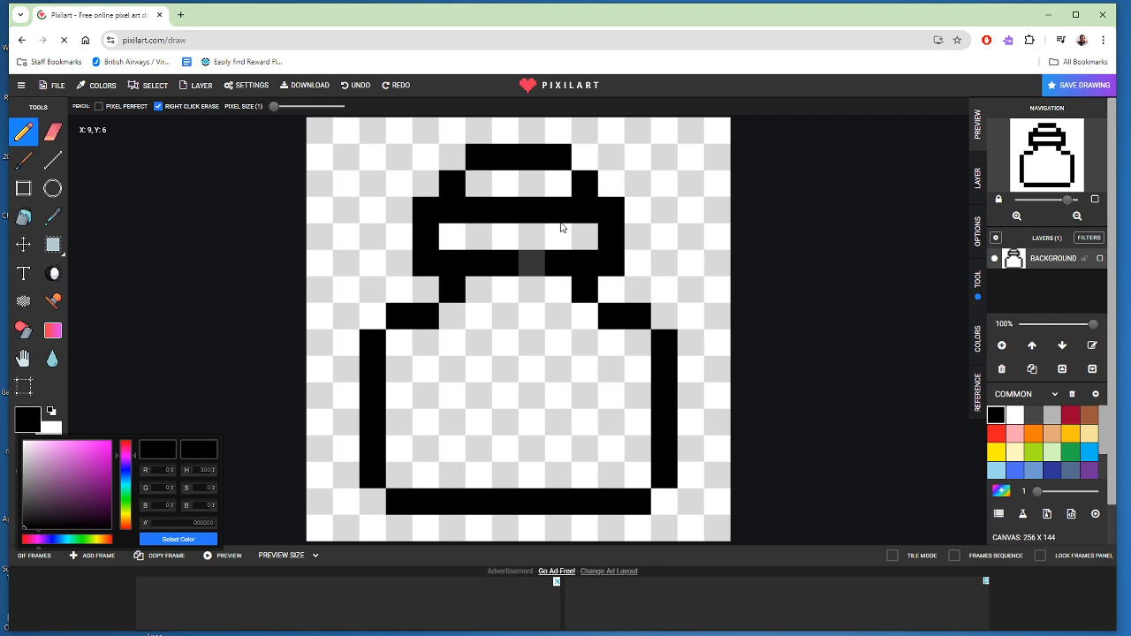
{"action": "left_click", "coordinate": [83, 510]}
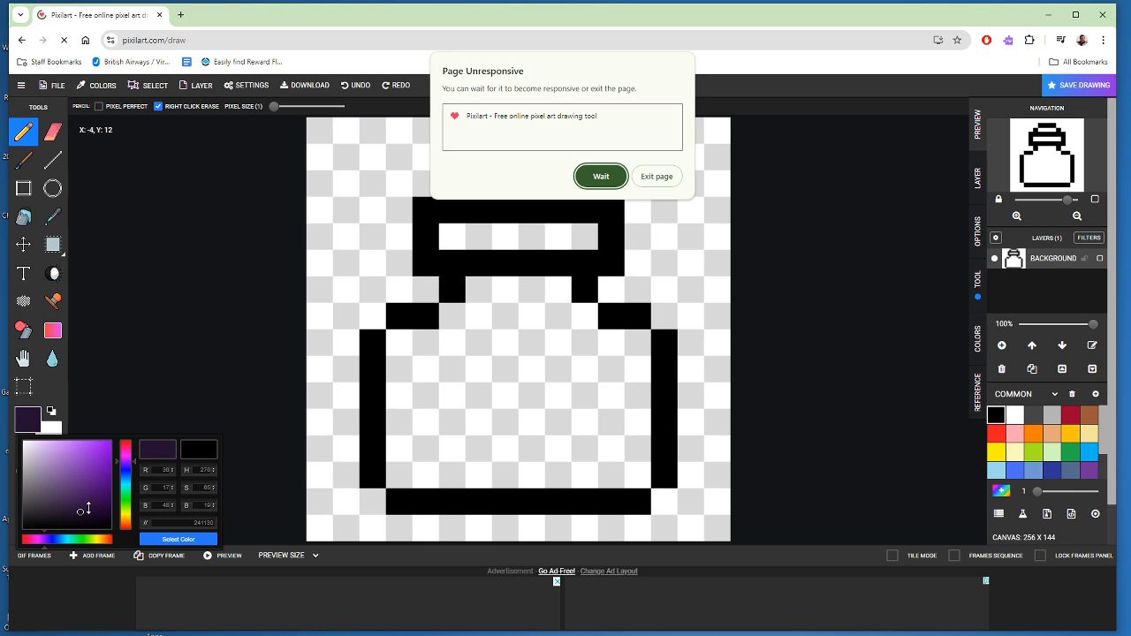
{"action": "left_click", "coordinate": [125, 510]}
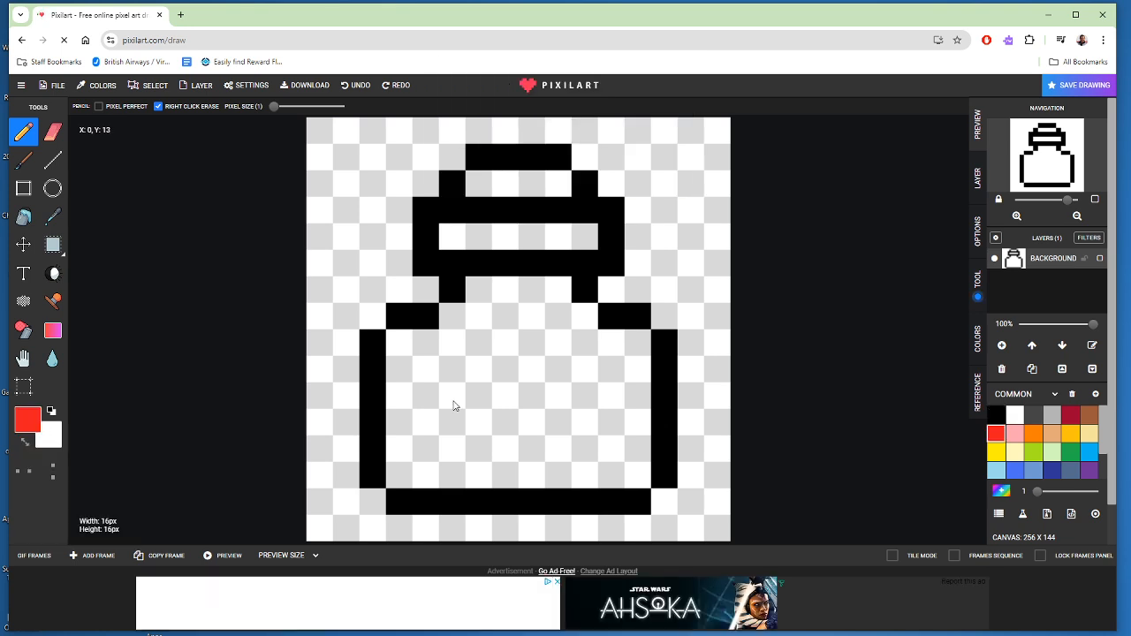
{"action": "left_click", "coordinate": [425, 347]}
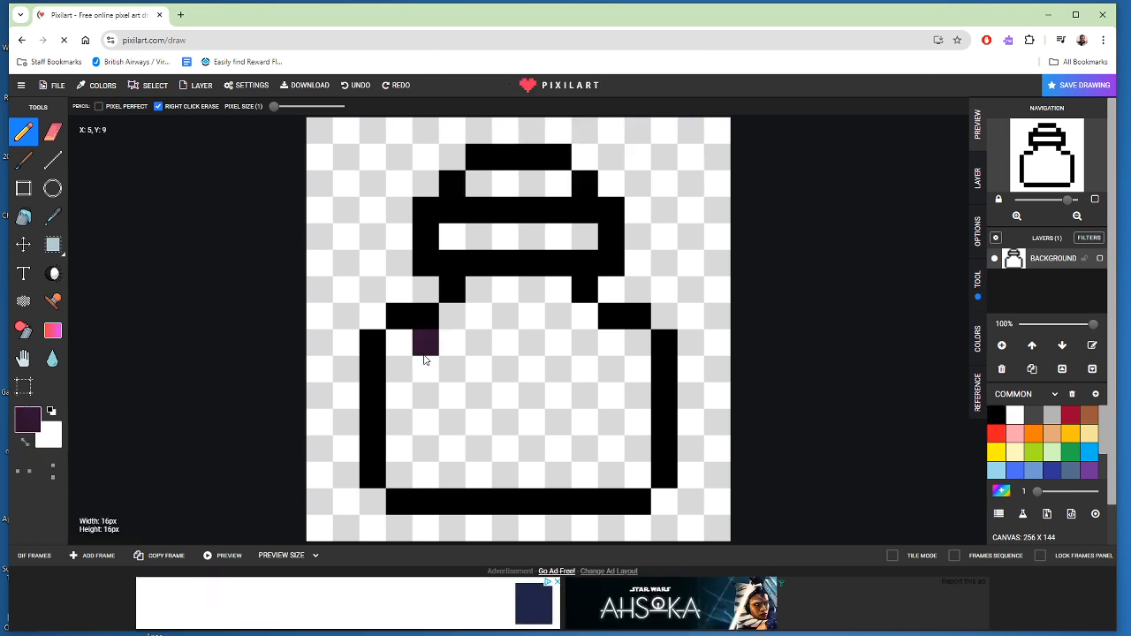
{"action": "left_click", "coordinate": [400, 346]}
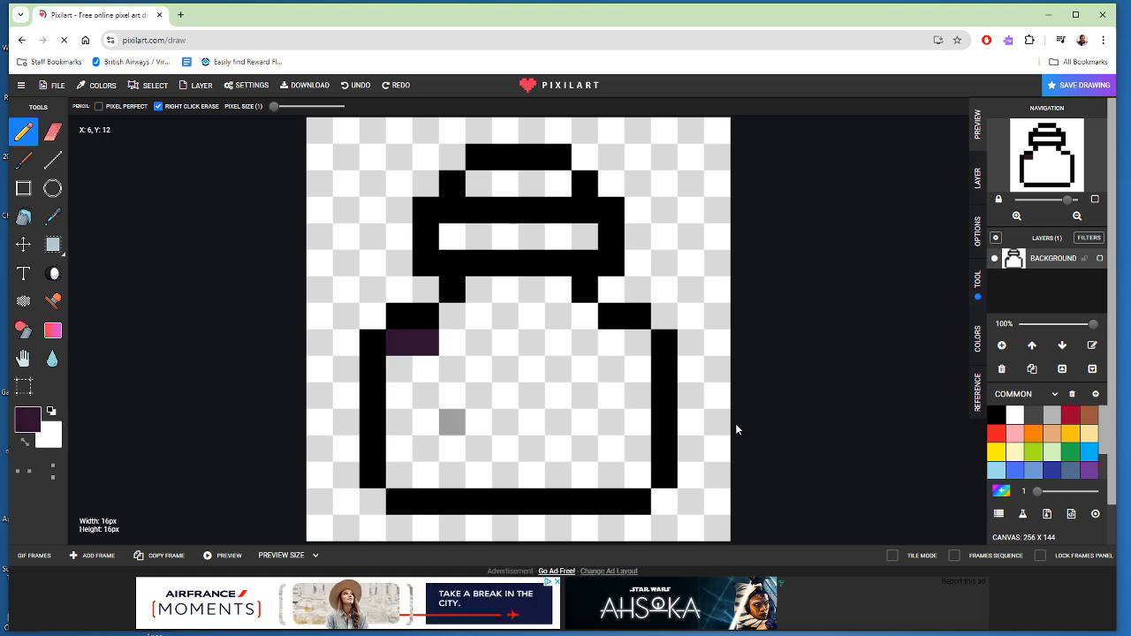
- Choose the bright red from the Common palette and recolour the two purple pixels in the bottle body
{"action": "left_click", "coordinate": [996, 433]}
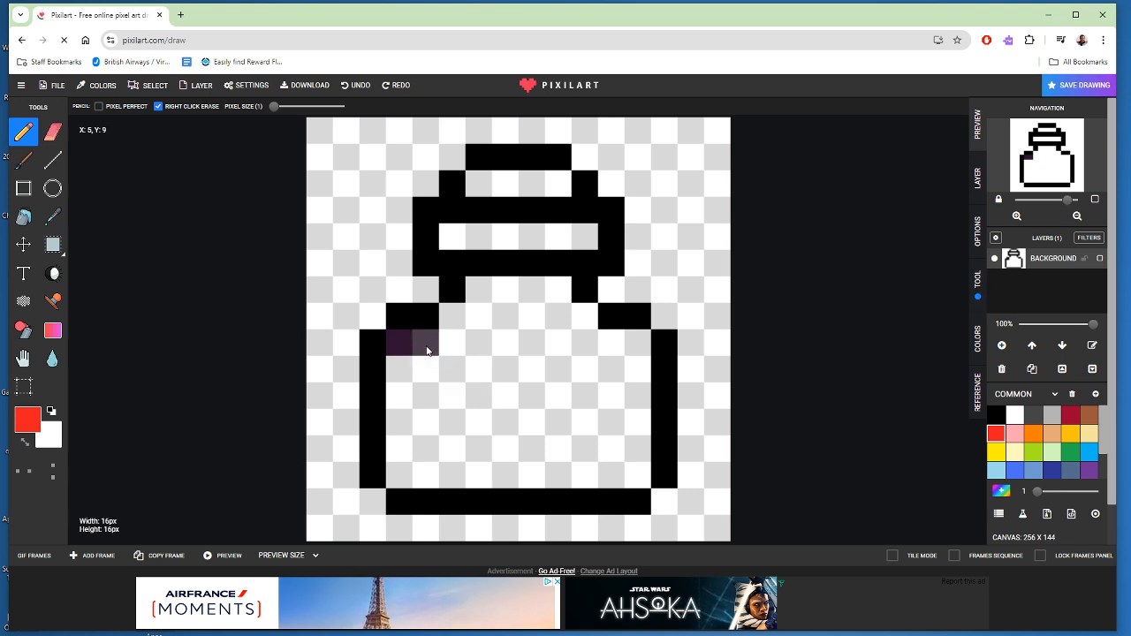
{"action": "left_click", "coordinate": [425, 345]}
{"action": "left_click", "coordinate": [402, 347]}
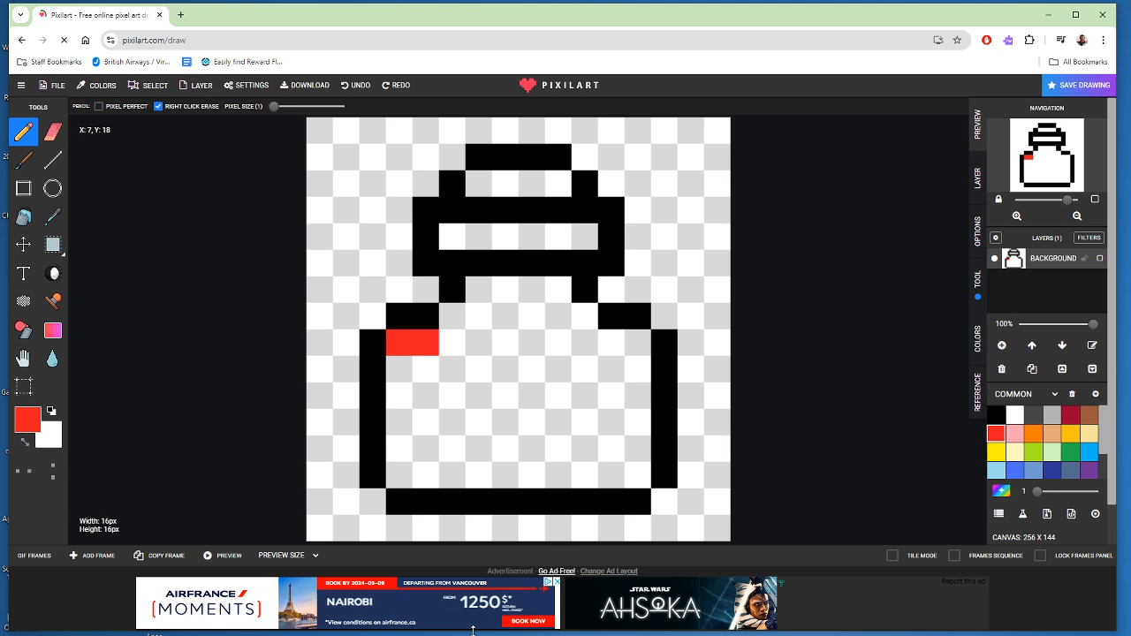
- Undo the trial pixels, recolour the remaining one red, and erase it so the bottle body is empty
{"action": "key", "text": "ctrl+z"}
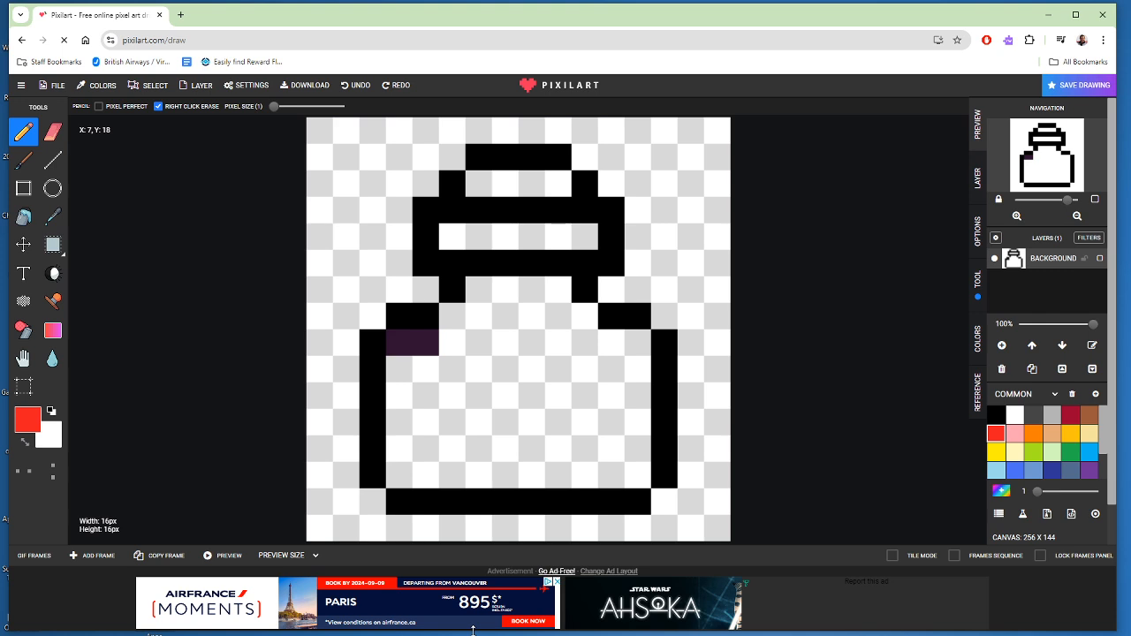
{"action": "key", "text": "ctrl+z"}
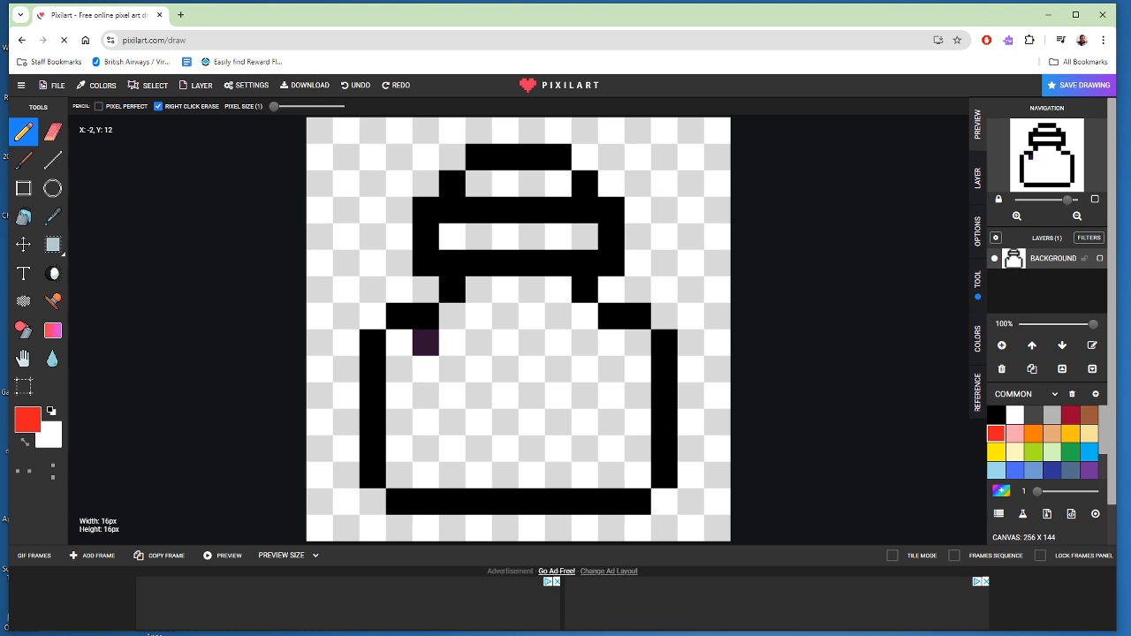
{"action": "left_click", "coordinate": [425, 342]}
{"action": "key", "text": "e"}
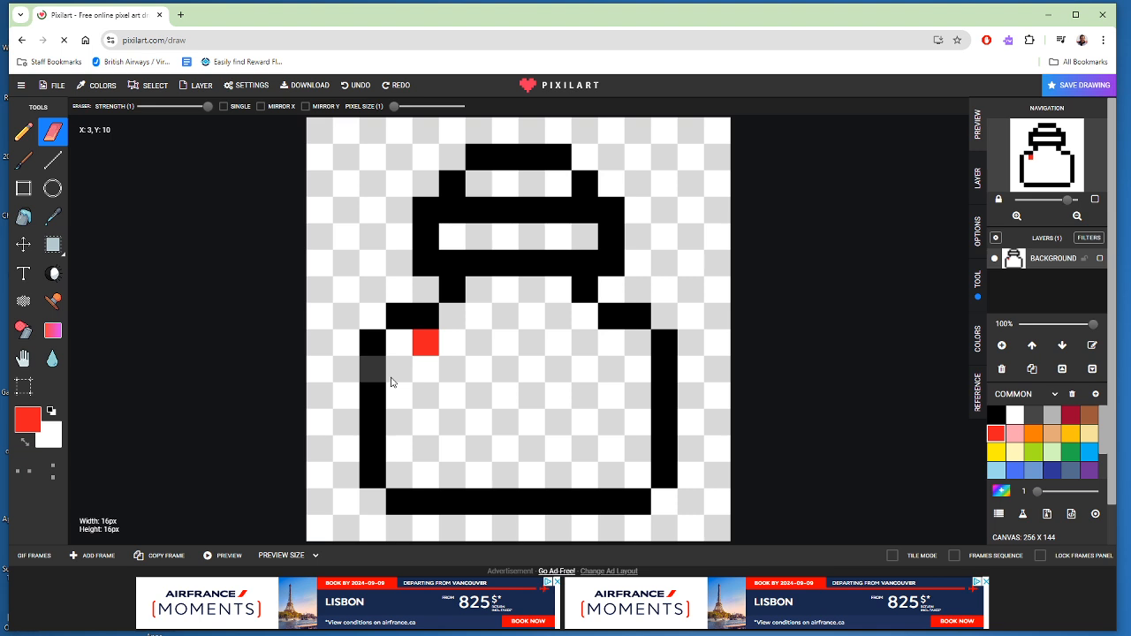
{"action": "left_click", "coordinate": [425, 343]}
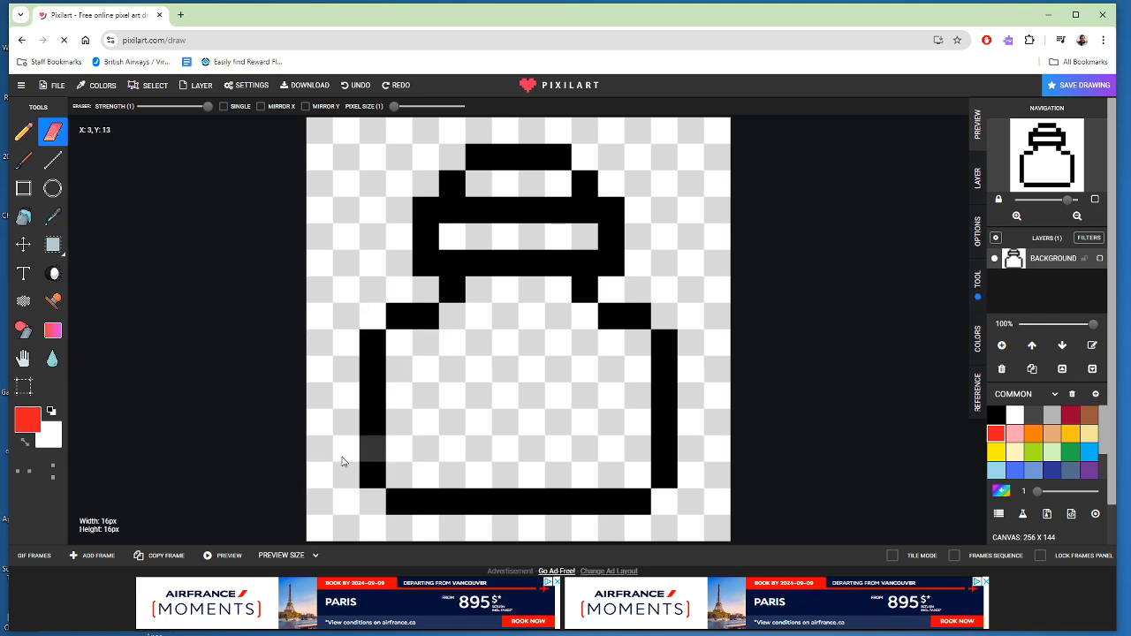
- Bucket-fill the inside of the bottle body with red and erase the red pixels from the neck row
{"action": "left_click", "coordinate": [23, 219]}
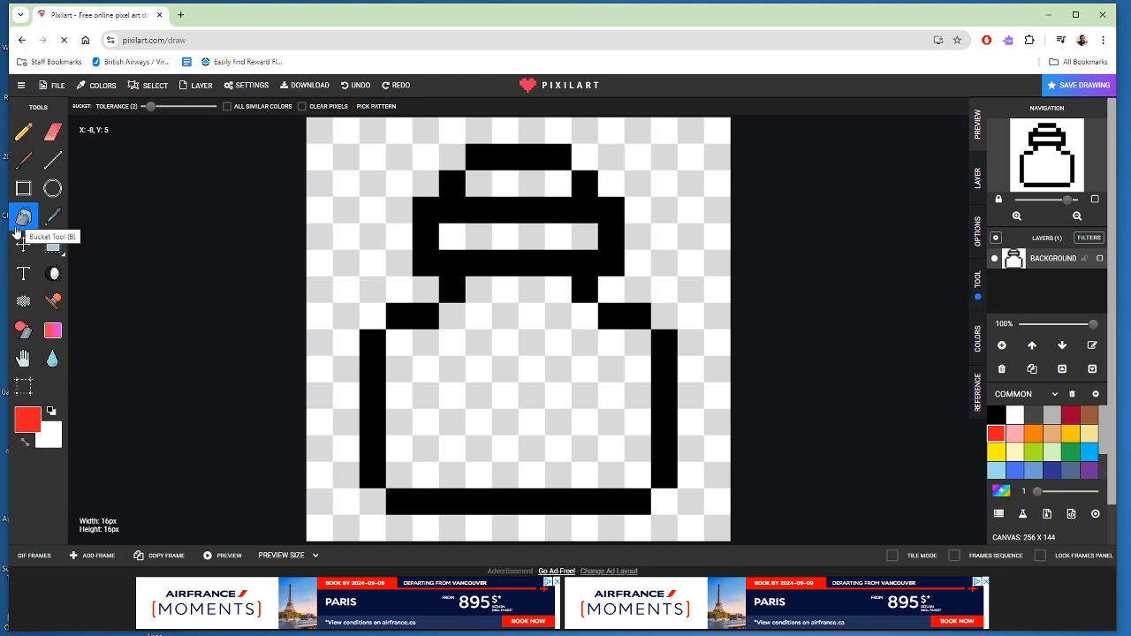
{"action": "left_click", "coordinate": [459, 349]}
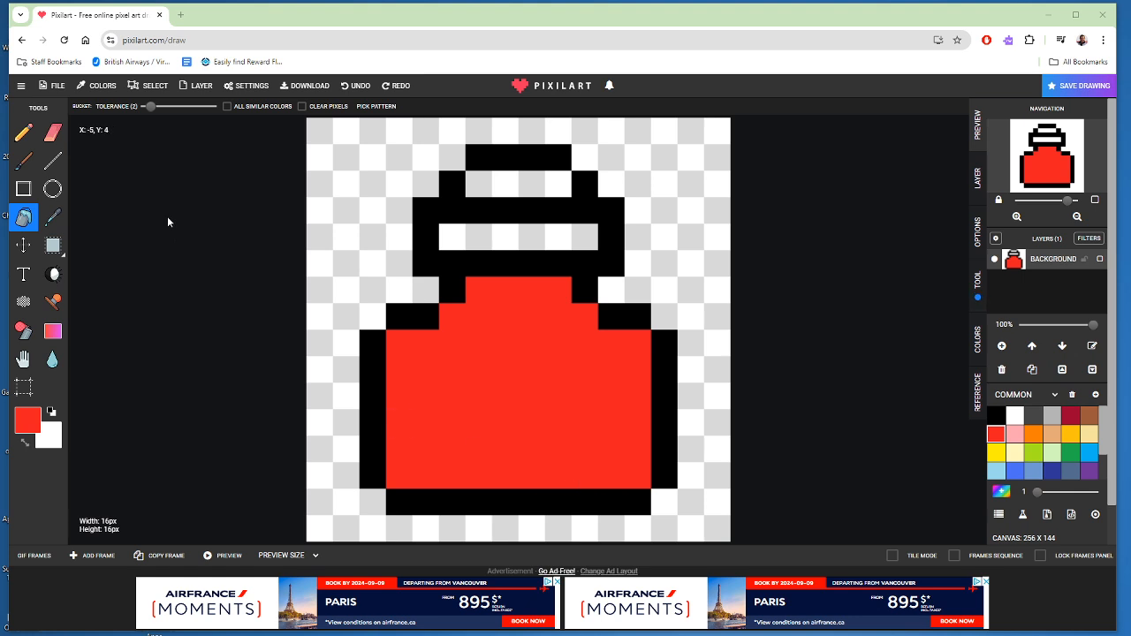
{"action": "left_click", "coordinate": [53, 132]}
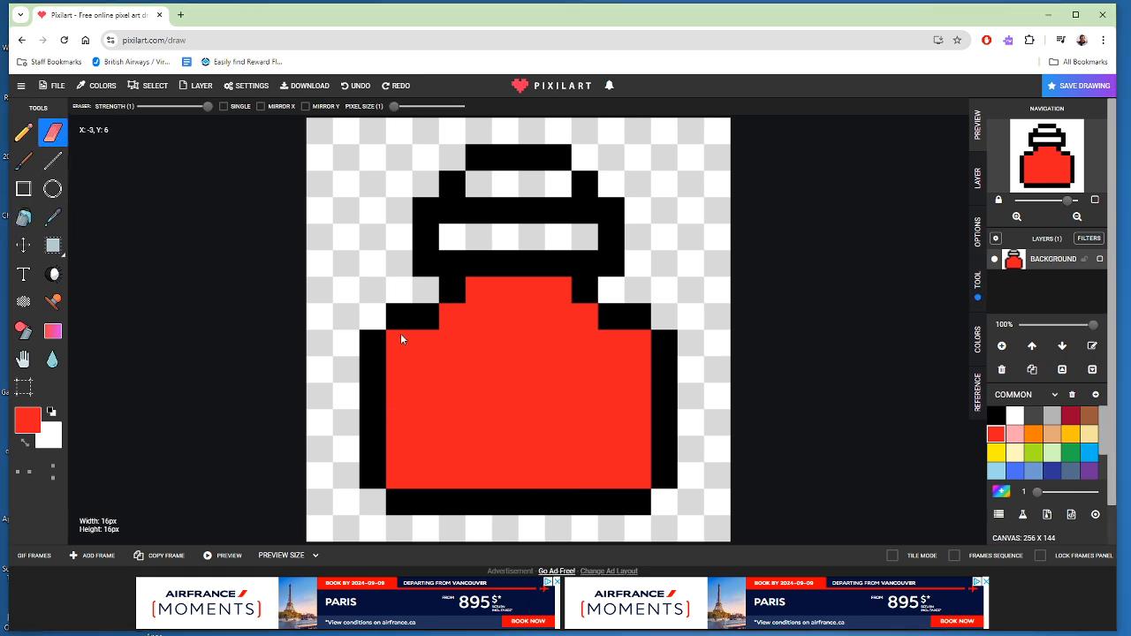
{"action": "left_click_drag", "start_coordinate": [475, 292], "coordinate": [495, 291]}
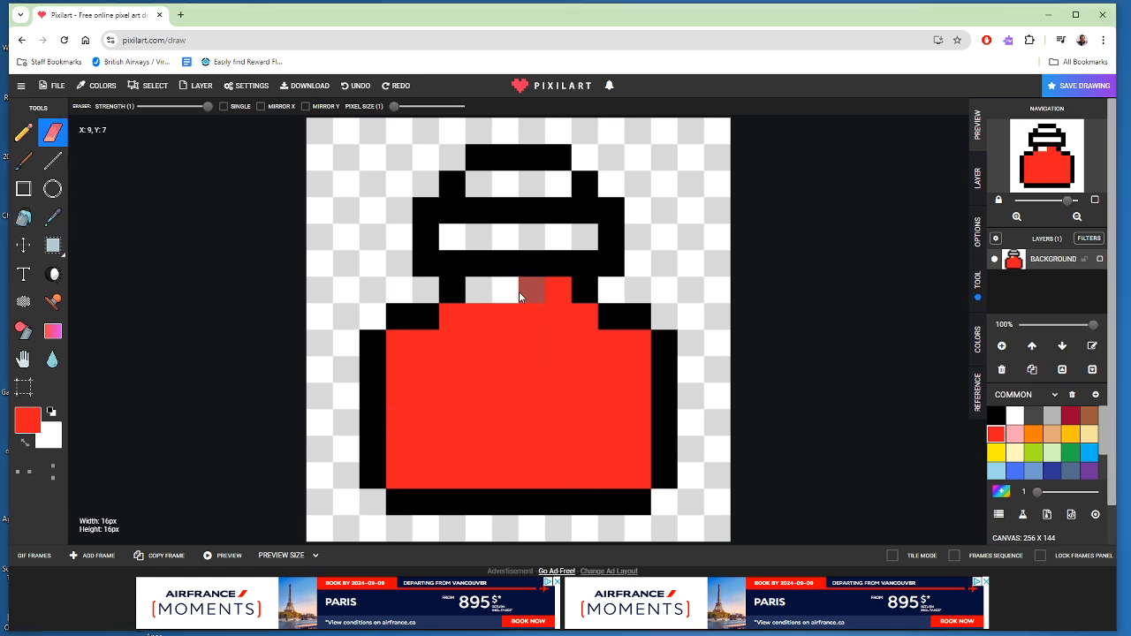
{"action": "left_click", "coordinate": [557, 290]}
- Mix a lighter red, ed555d, from the palette red and pencil it along the top row of the body below the neck
{"action": "left_click", "coordinate": [23, 132]}
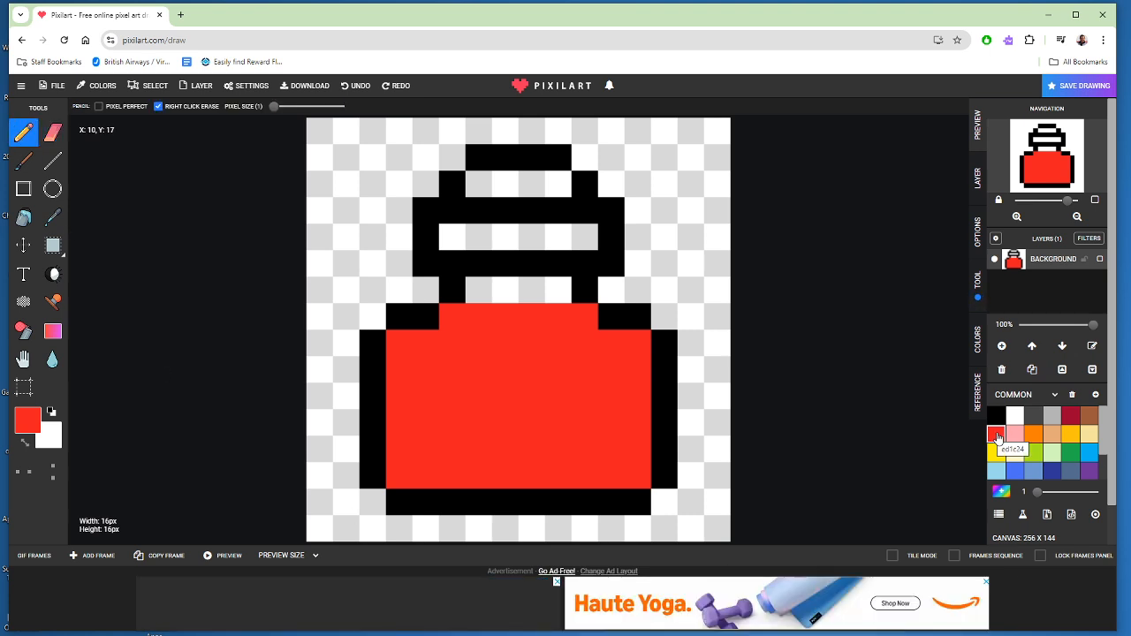
{"action": "left_click", "coordinate": [996, 436]}
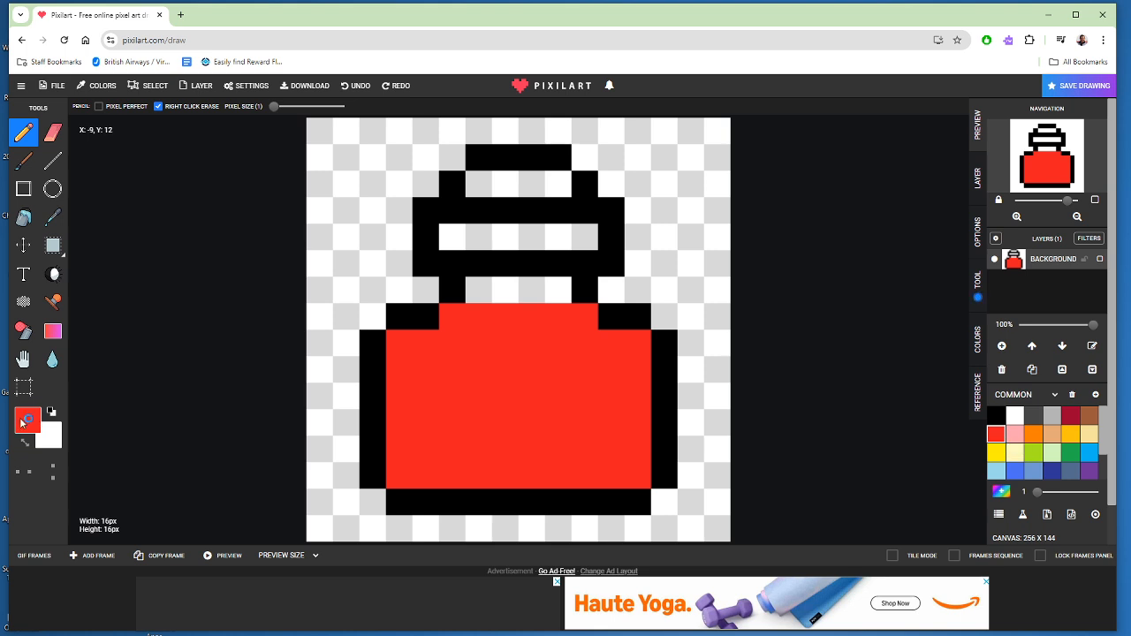
{"action": "left_click", "coordinate": [22, 422]}
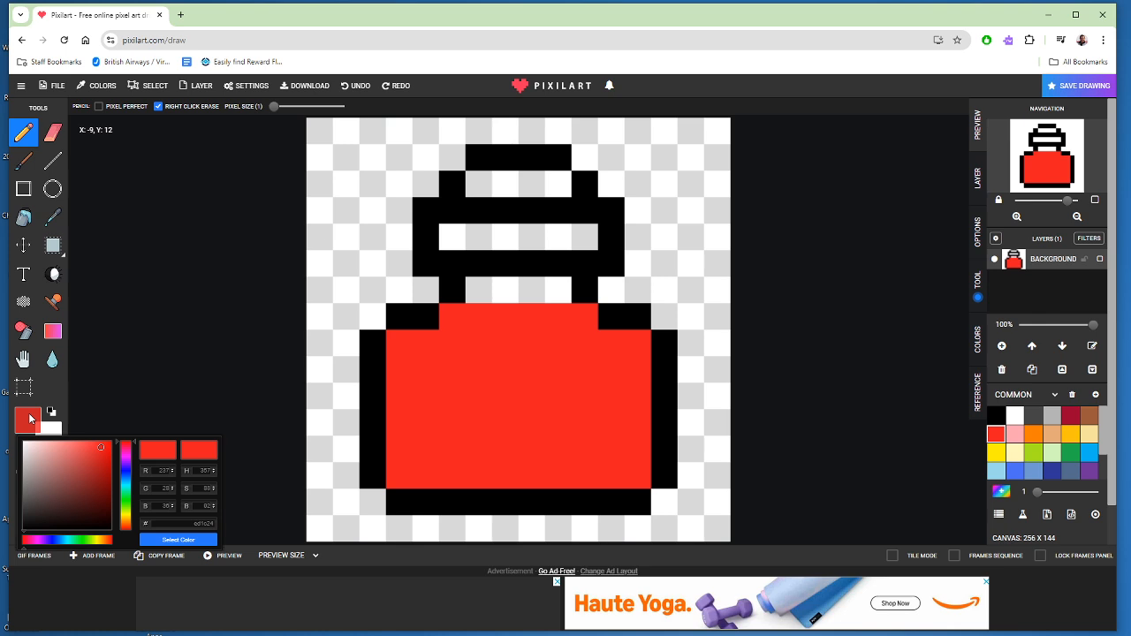
{"action": "left_click", "coordinate": [72, 453]}
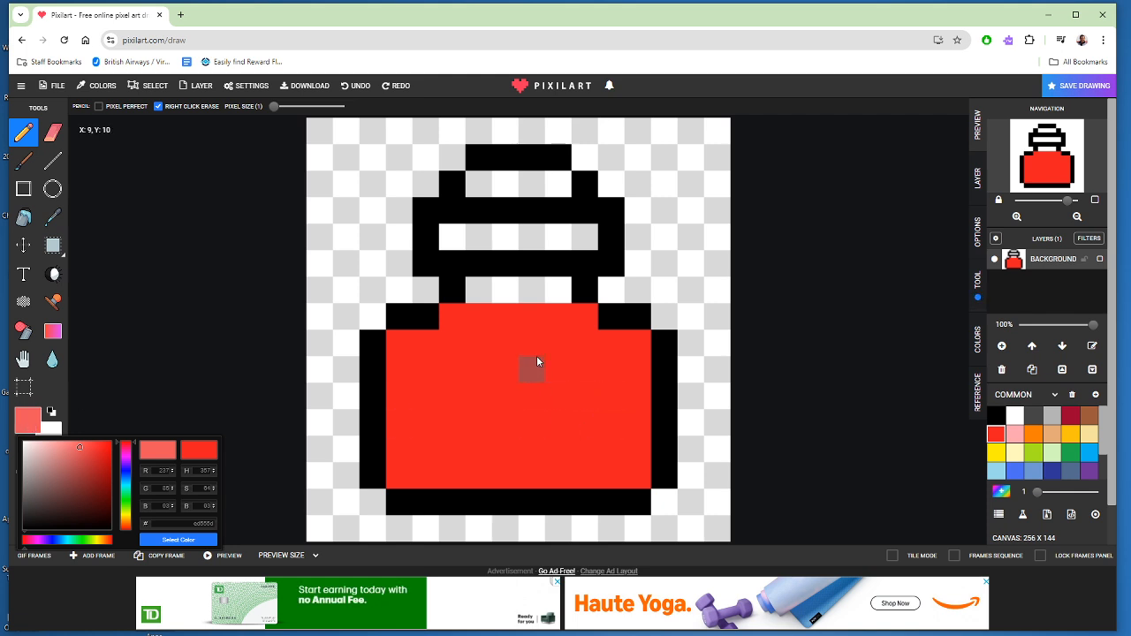
{"action": "left_click", "coordinate": [575, 326]}
{"action": "left_click", "coordinate": [563, 323]}
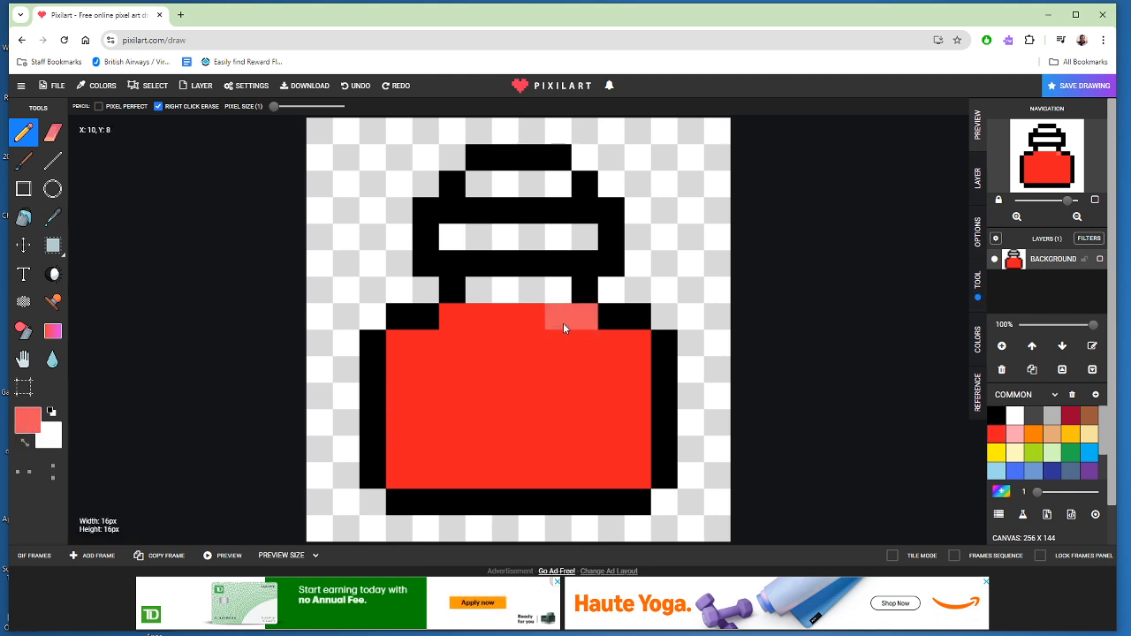
{"action": "left_click", "coordinate": [468, 320]}
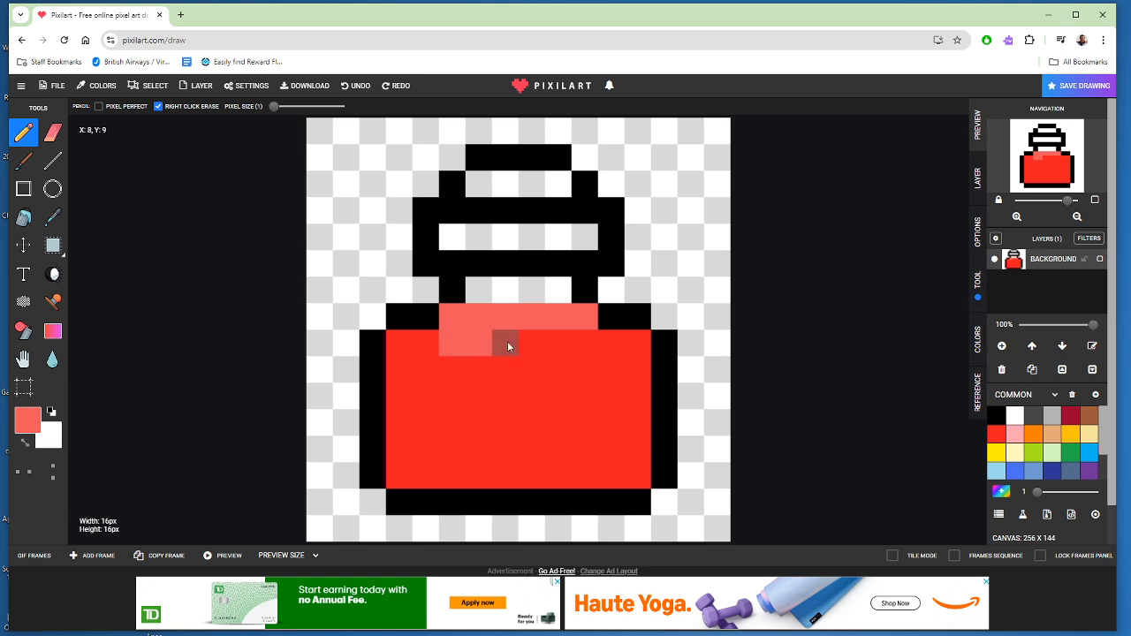
- Extend the light red highlight down the right side of the body, with a stair-stepped diagonal lower-left edge
{"action": "left_click_drag", "start_coordinate": [530, 341], "coordinate": [571, 345]}
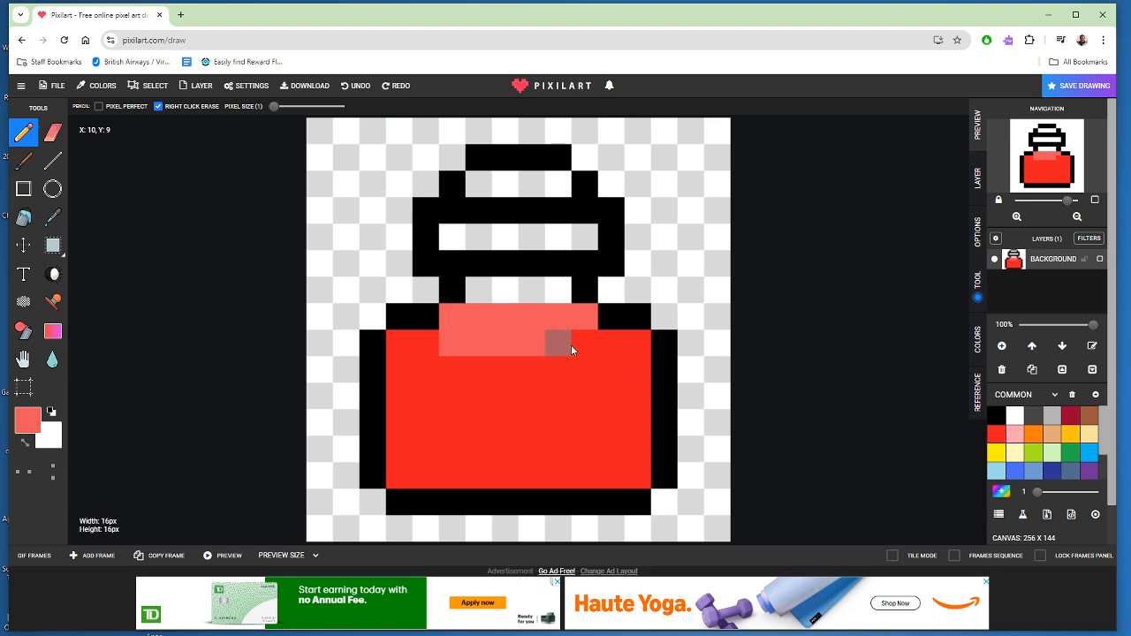
{"action": "left_click", "coordinate": [635, 350]}
{"action": "left_click_drag", "start_coordinate": [615, 368], "coordinate": [486, 354]}
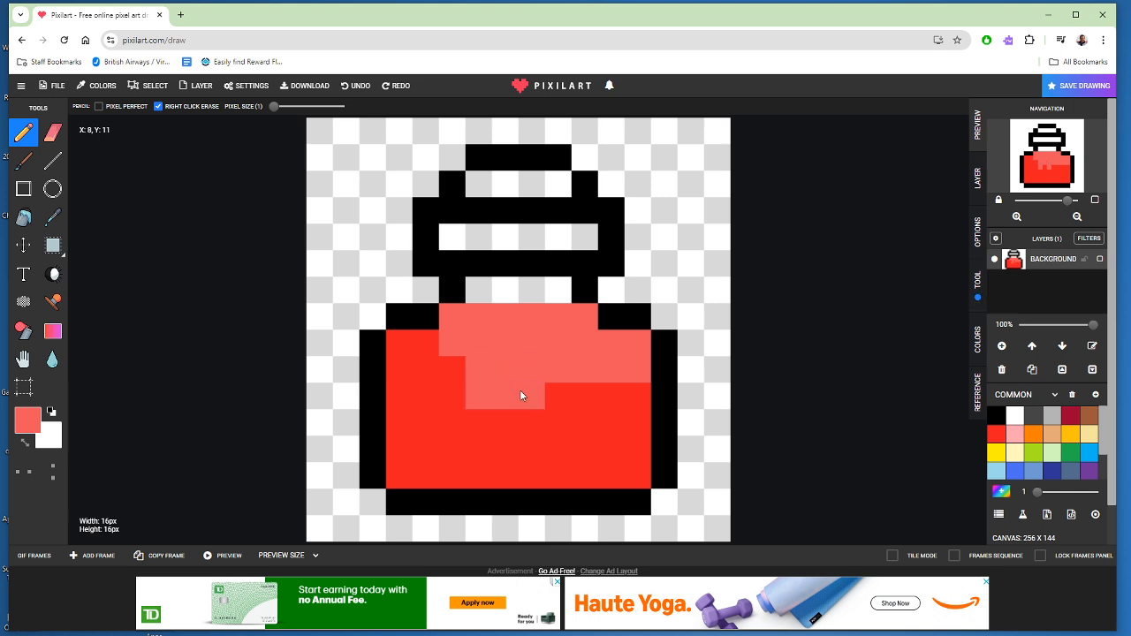
{"action": "left_click_drag", "start_coordinate": [521, 396], "coordinate": [561, 402]}
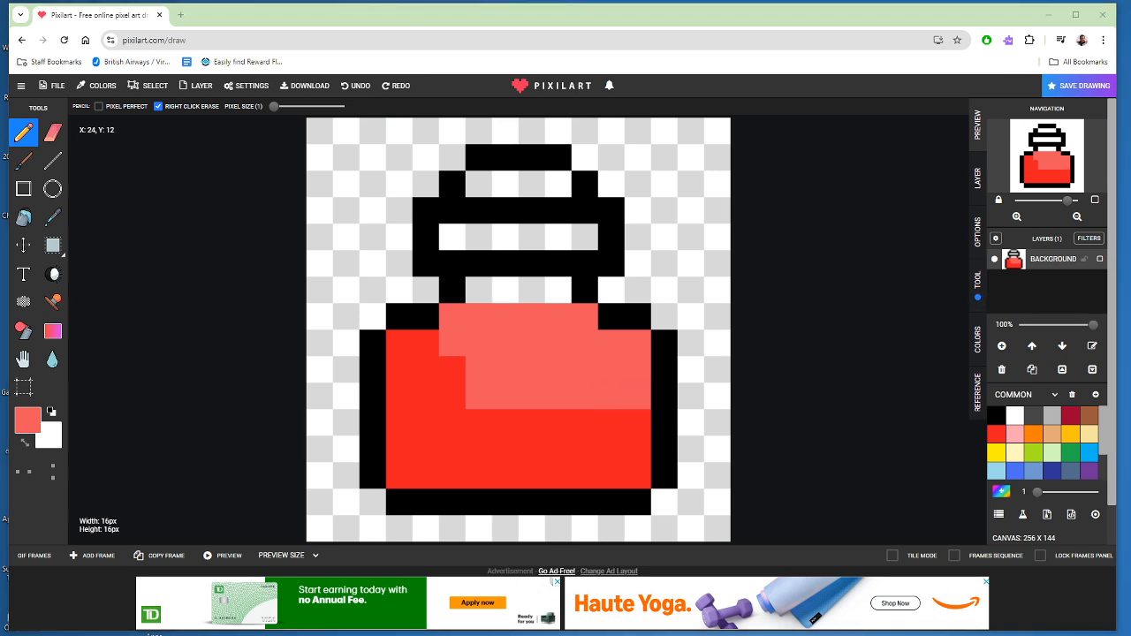
{"action": "left_click", "coordinate": [641, 427]}
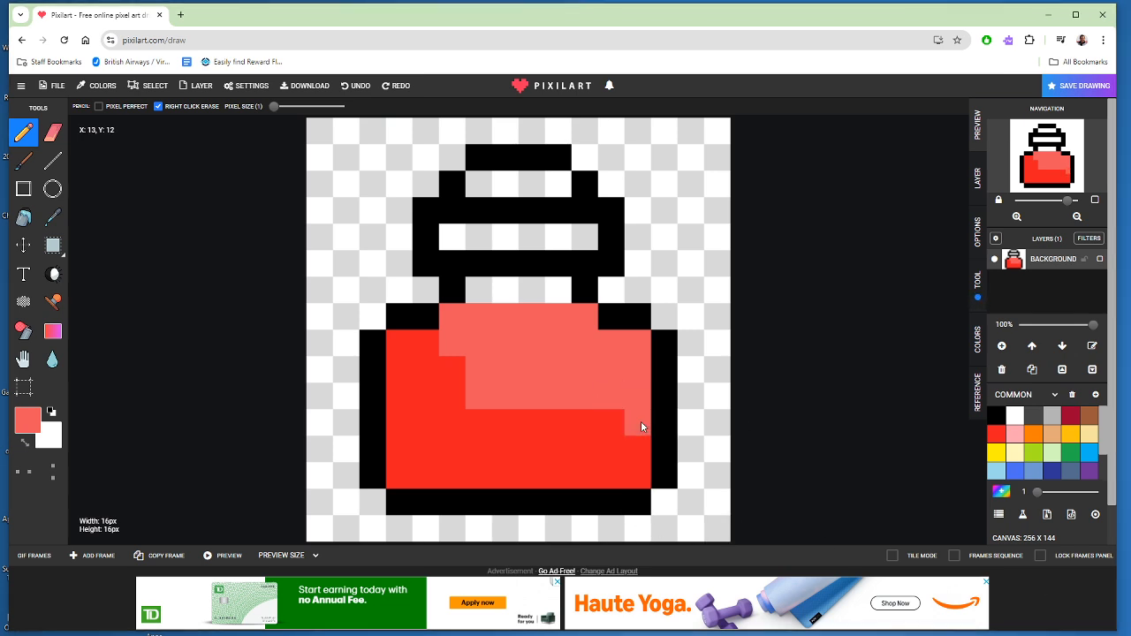
{"action": "left_click", "coordinate": [552, 422]}
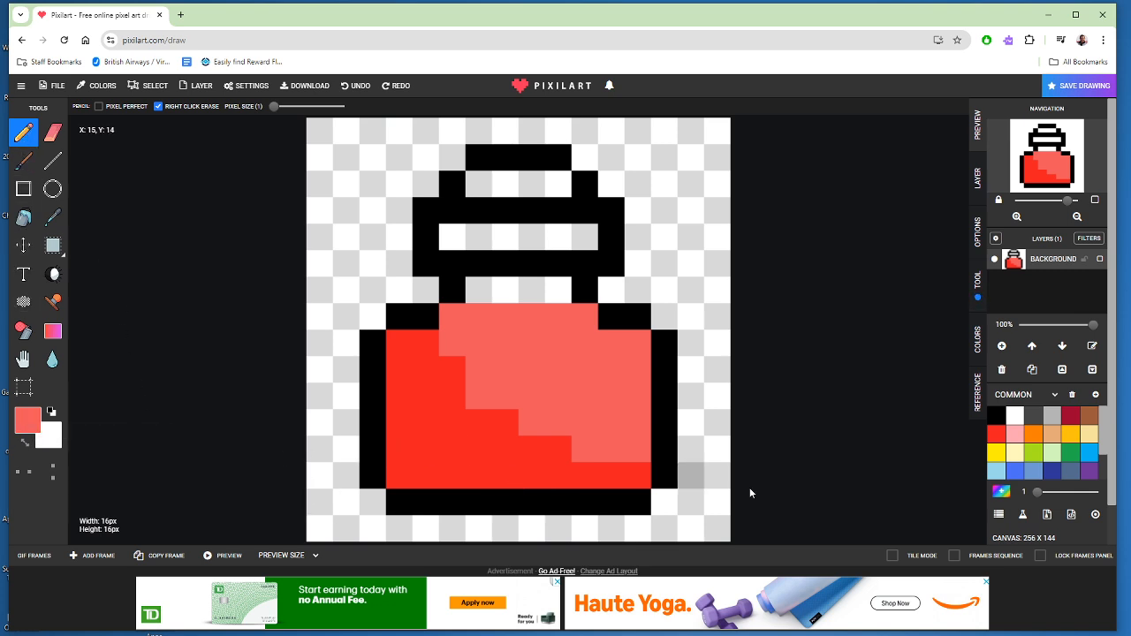
- Repaint pixels along the highlight's stepped edge with the palette red to refine the diagonal shading
{"action": "left_click", "coordinate": [996, 435]}
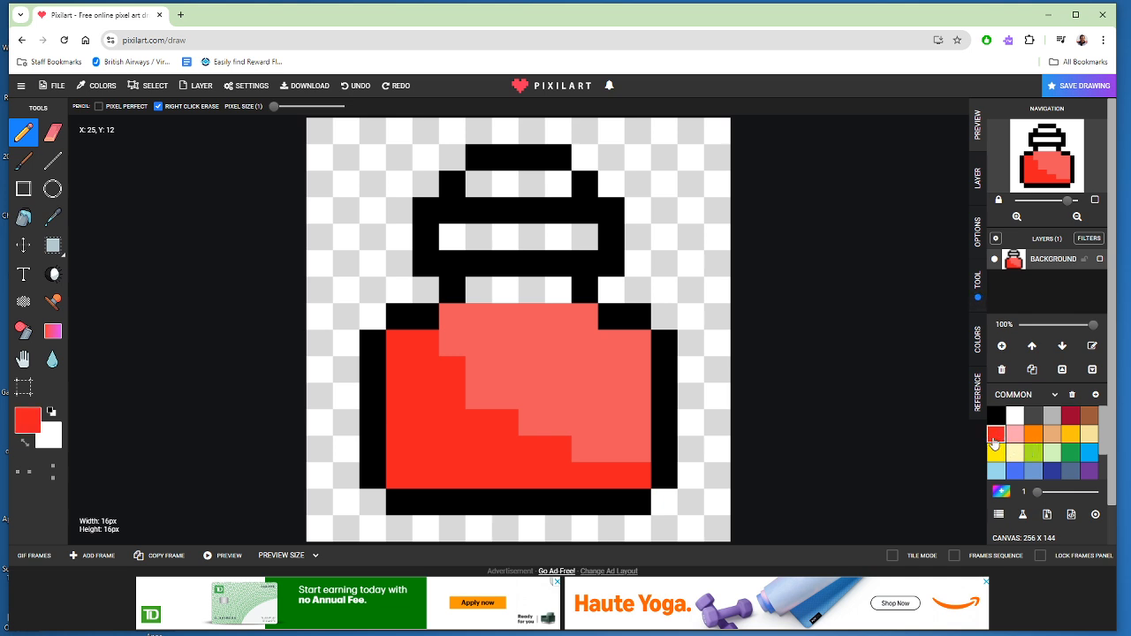
{"action": "left_click", "coordinate": [577, 451]}
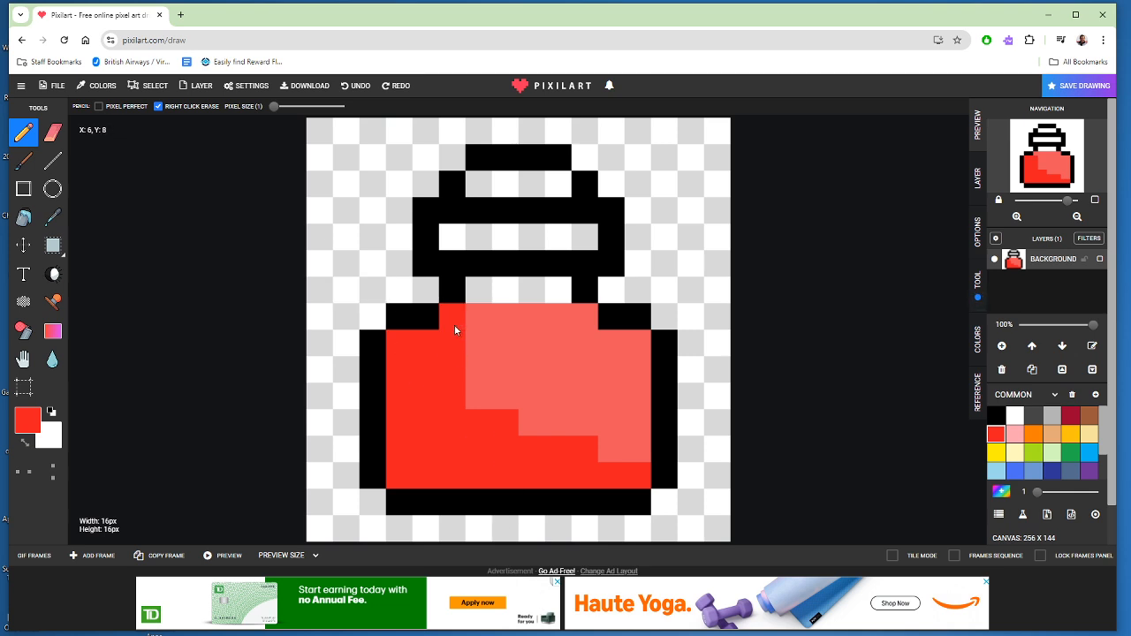
{"action": "left_click", "coordinate": [479, 397]}
{"action": "left_click", "coordinate": [535, 430]}
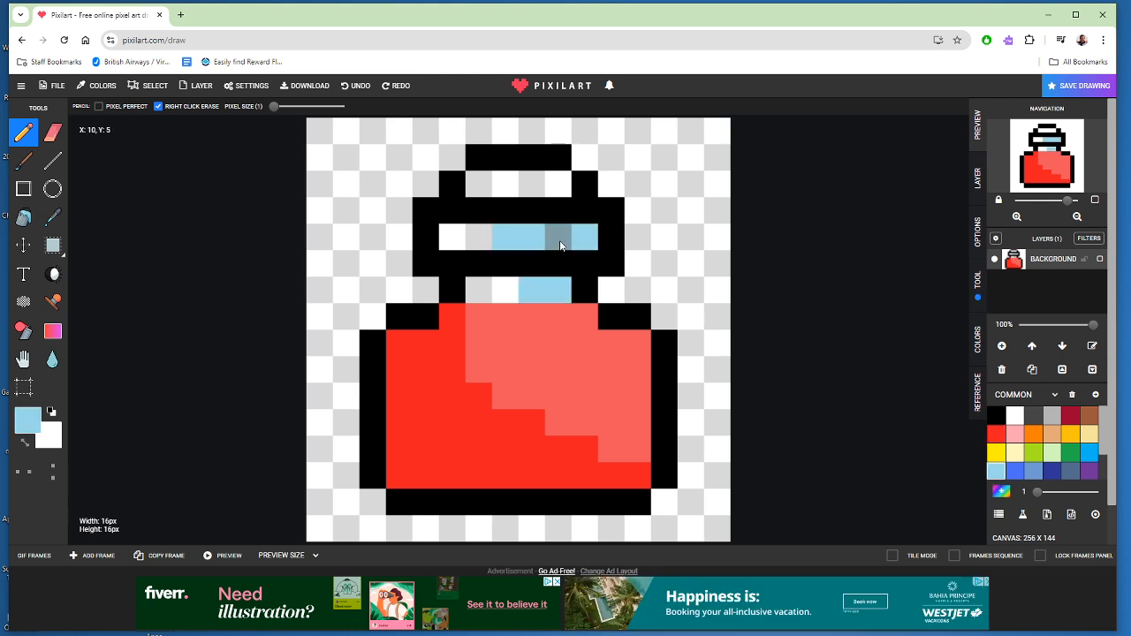
- Mix a darker shade of the light blue and paint the two leftmost pixels of the glass band in the bottle's rim
{"action": "left_click", "coordinate": [26, 423]}
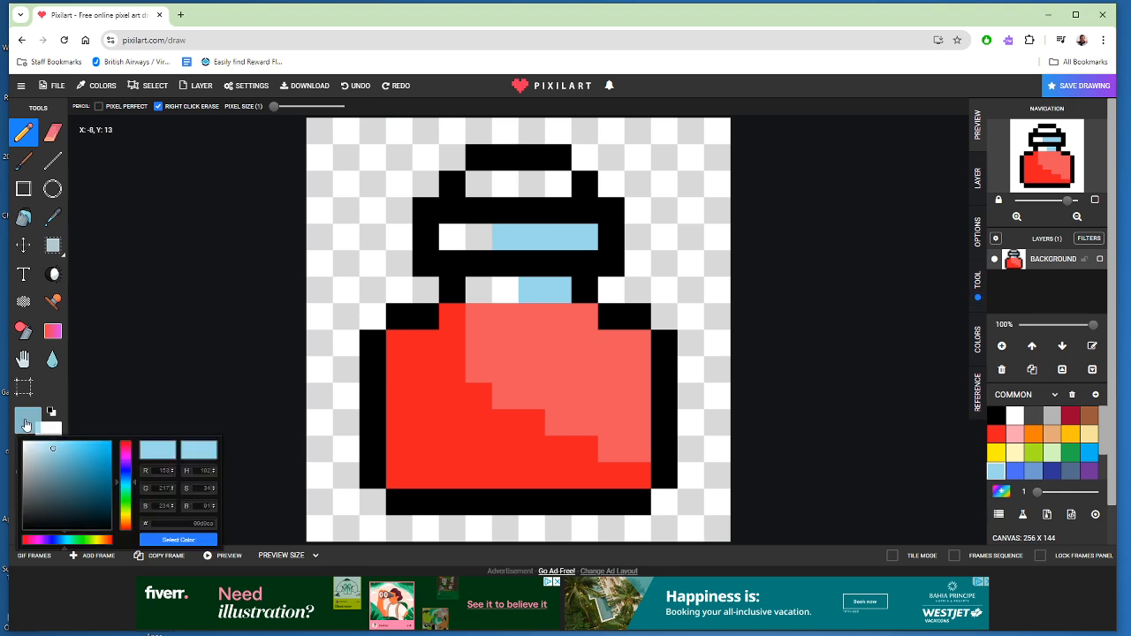
{"action": "left_click", "coordinate": [78, 461]}
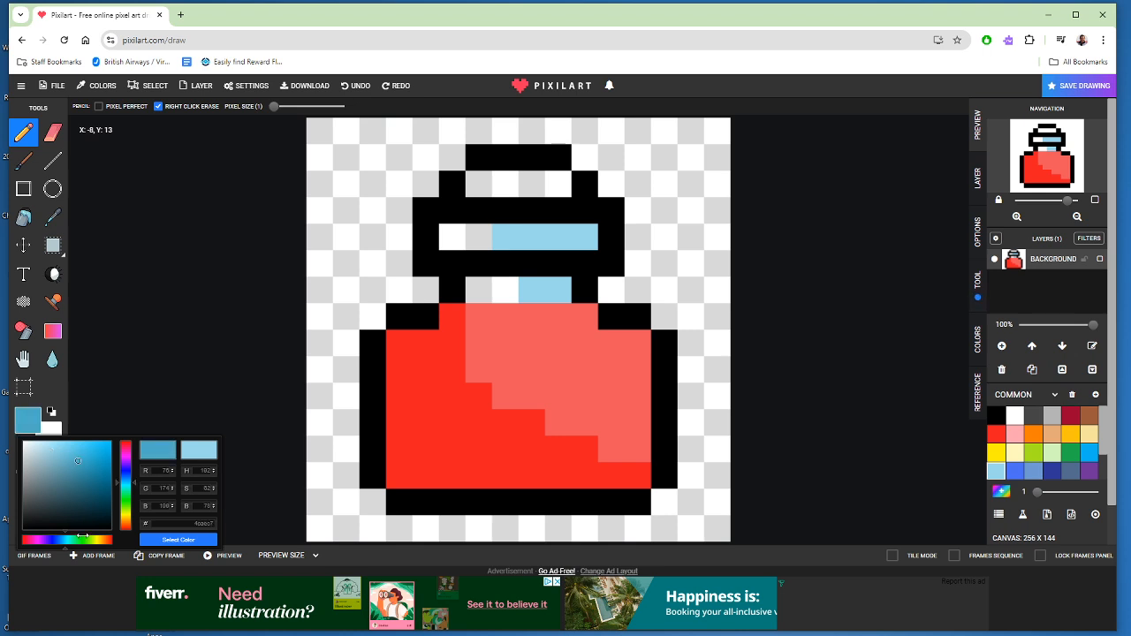
{"action": "left_click", "coordinate": [477, 239]}
{"action": "left_click", "coordinate": [452, 238]}
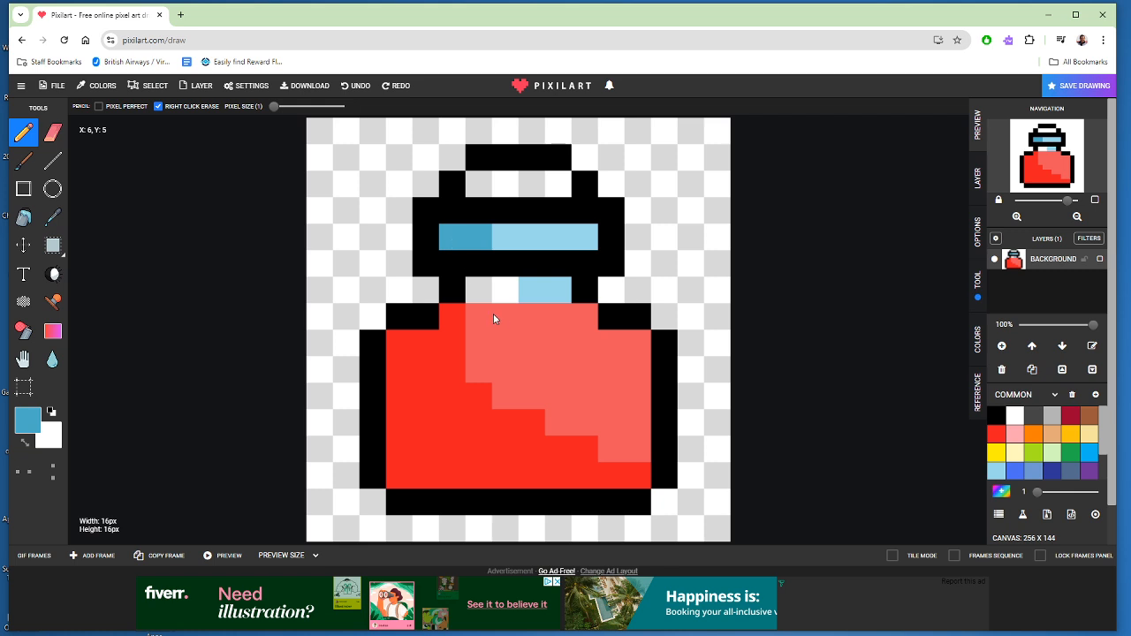
- Paint the two leftmost pixels of the glass in the bottle's neck with the current darker blue
{"action": "left_click_drag", "start_coordinate": [482, 291], "coordinate": [505, 291]}
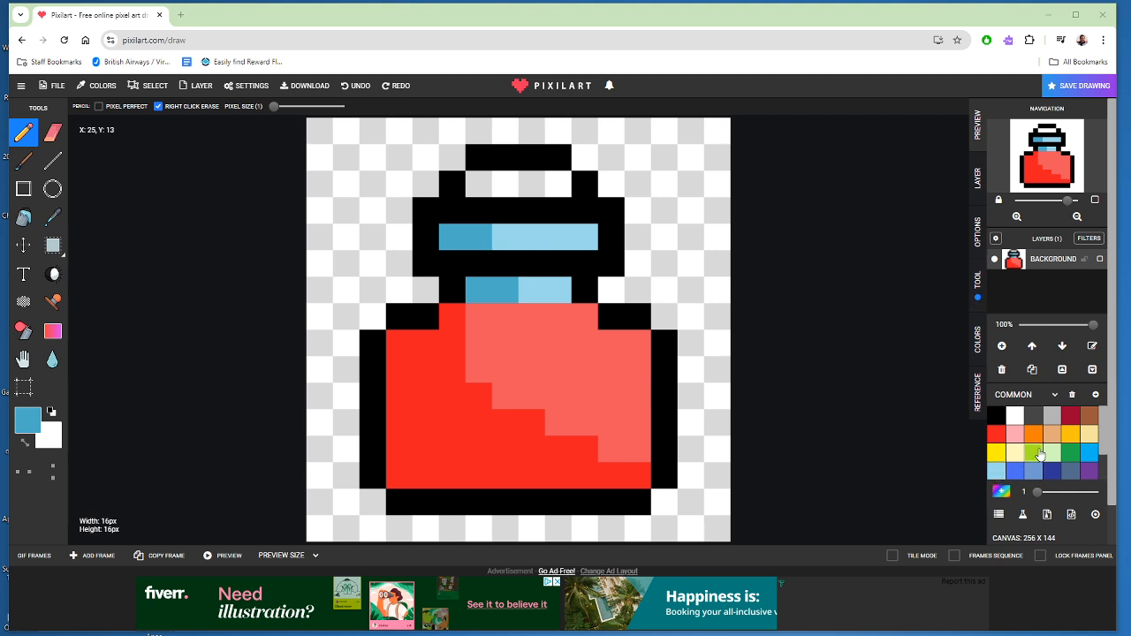
- Mix a lighter, muted brown, ab7963, from the palette brown and paint the two leftmost pixels of the cork
{"action": "left_click", "coordinate": [1090, 415]}
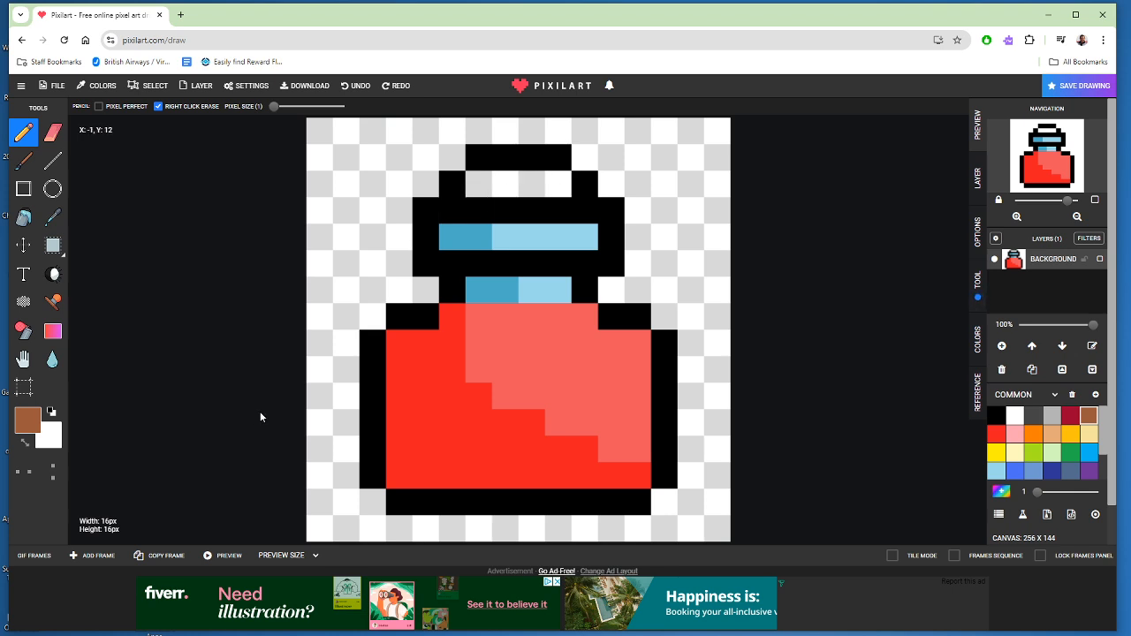
{"action": "left_click", "coordinate": [28, 424]}
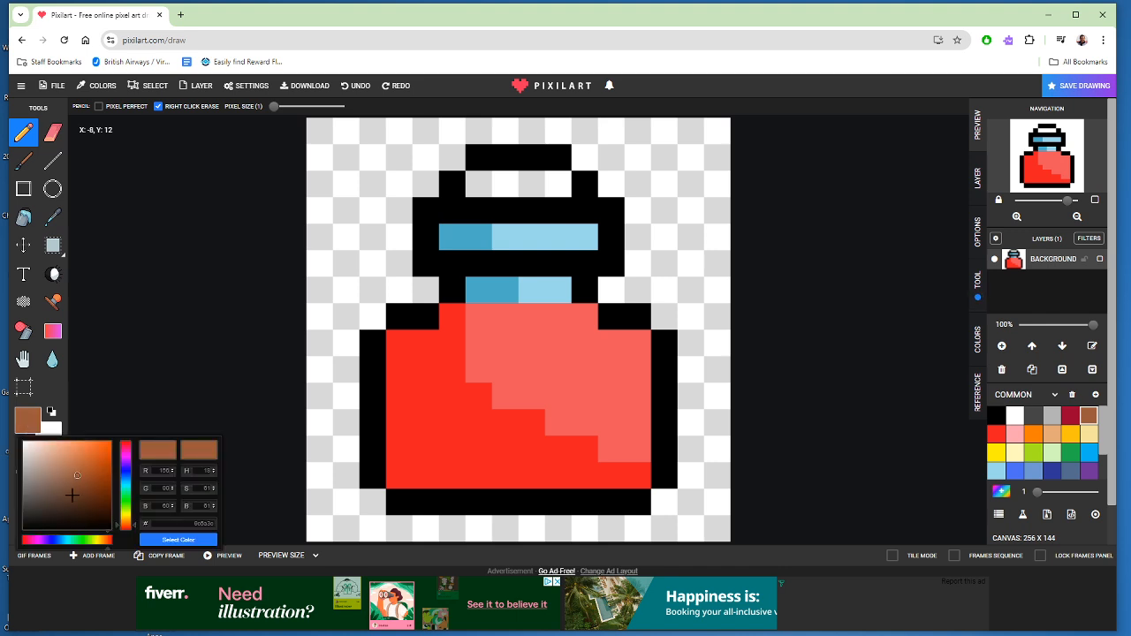
{"action": "mouse_move", "coordinate": [78, 478]}
{"action": "left_mouse_down"}
{"action": "mouse_move", "coordinate": [75, 488]}
{"action": "mouse_move", "coordinate": [65, 474]}
{"action": "mouse_move", "coordinate": [58, 492]}
{"action": "mouse_move", "coordinate": [95, 490]}
{"action": "mouse_move", "coordinate": [99, 476]}
{"action": "mouse_move", "coordinate": [78, 477]}
{"action": "mouse_move", "coordinate": [63, 503]}
{"action": "mouse_move", "coordinate": [40, 495]}
{"action": "mouse_move", "coordinate": [97, 516]}
{"action": "mouse_move", "coordinate": [53, 456]}
{"action": "mouse_move", "coordinate": [60, 469]}
{"action": "left_mouse_up"}
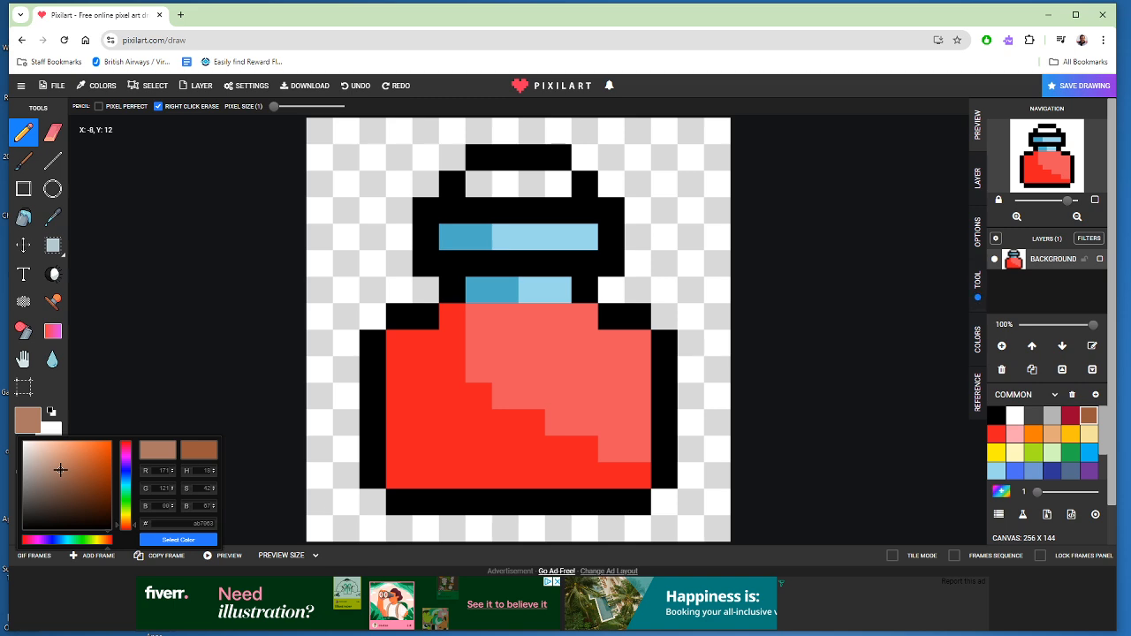
{"action": "left_click", "coordinate": [481, 182]}
{"action": "left_click", "coordinate": [504, 183]}
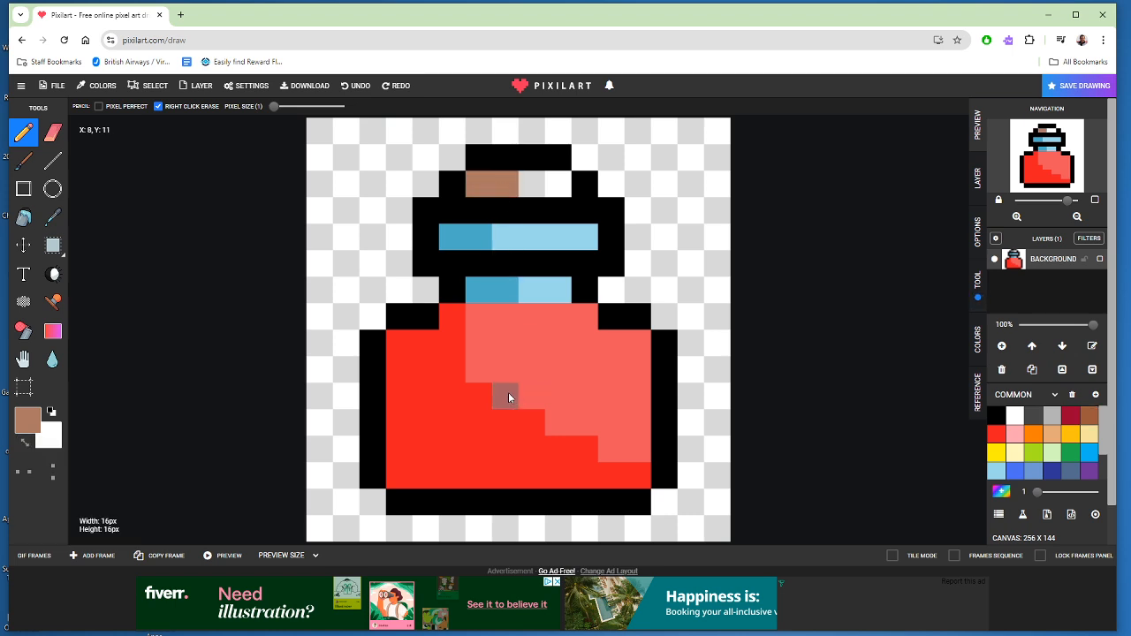
- Mix a light tan, dbb76e, and paint the three rightmost pixels of the cork with it
{"action": "left_click", "coordinate": [28, 421]}
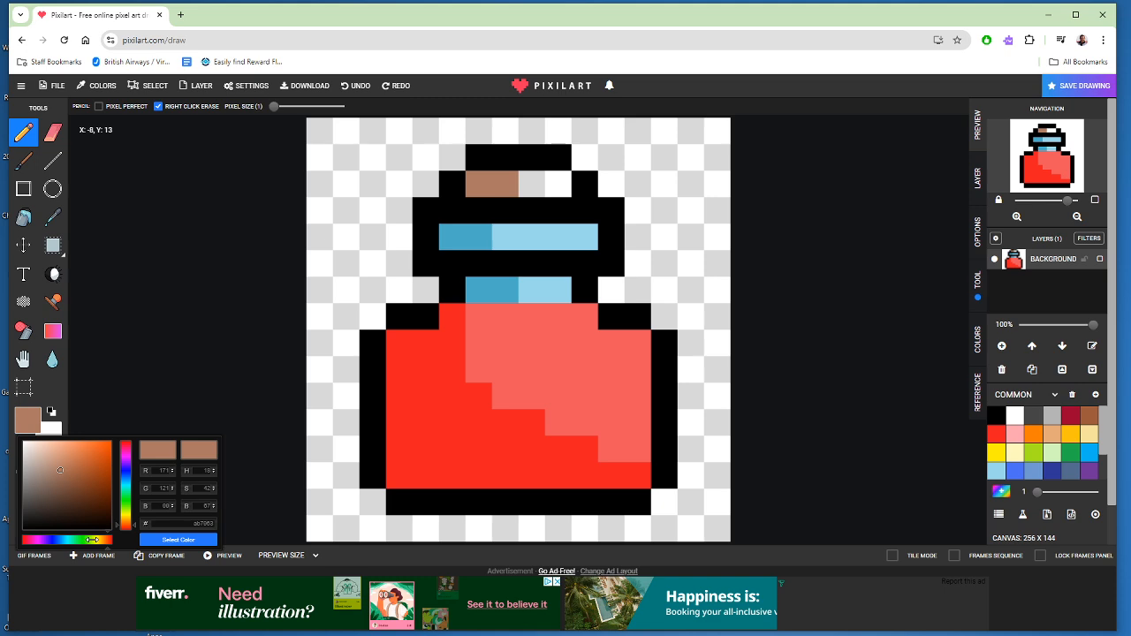
{"action": "left_click_drag", "start_coordinate": [109, 550], "coordinate": [103, 549]}
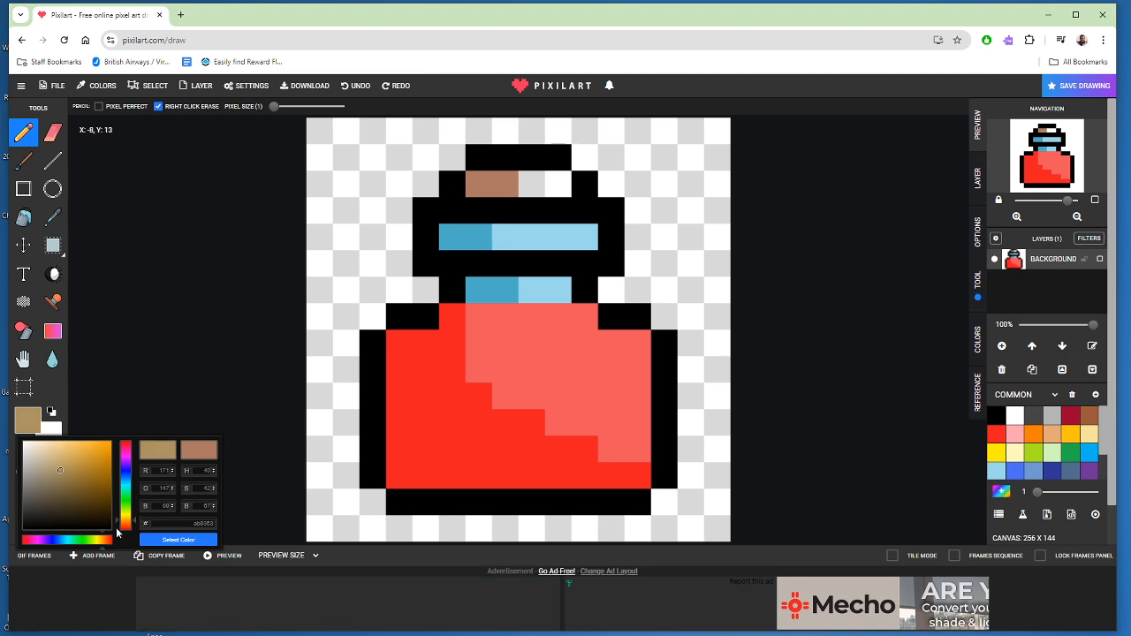
{"action": "left_click", "coordinate": [67, 453]}
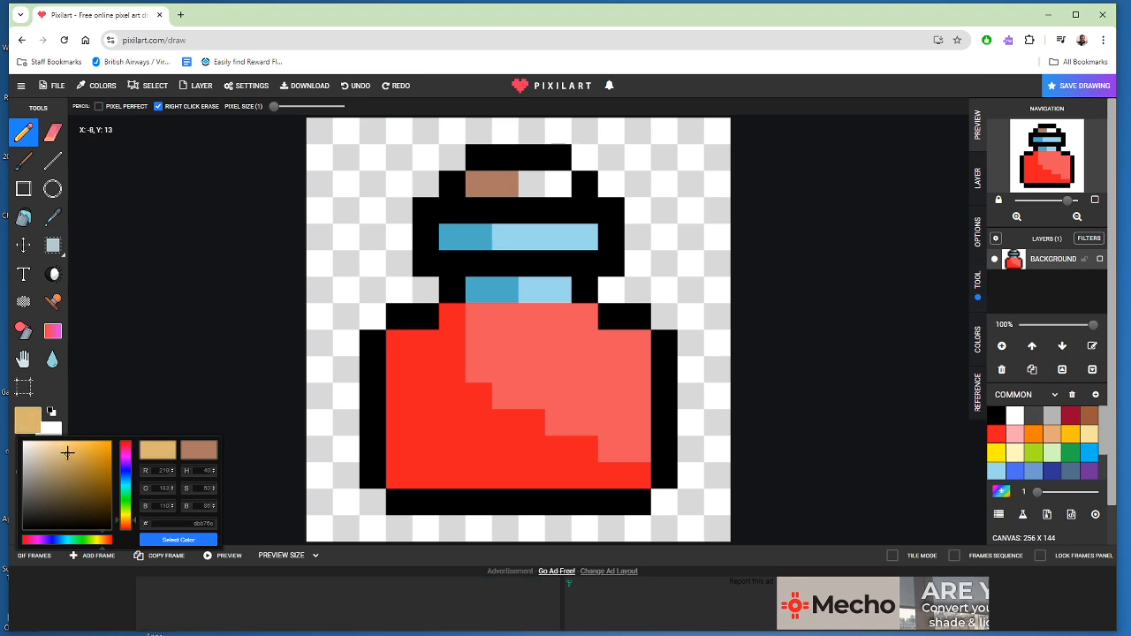
{"action": "left_click", "coordinate": [537, 195]}
{"action": "left_click", "coordinate": [557, 183]}
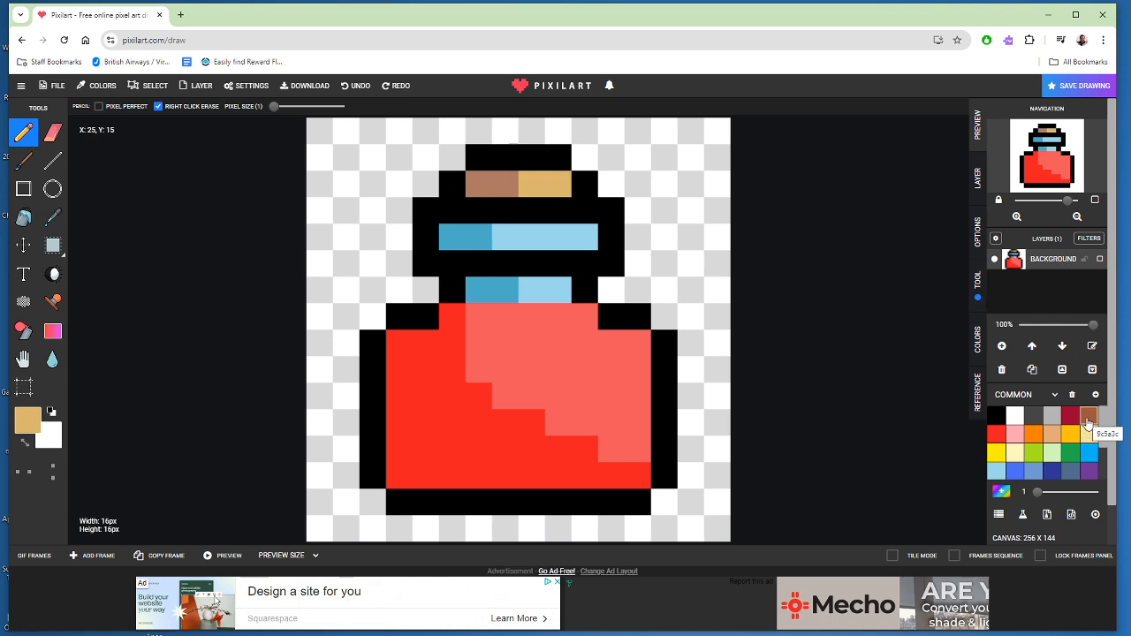
{"action": "left_click", "coordinate": [505, 184]}
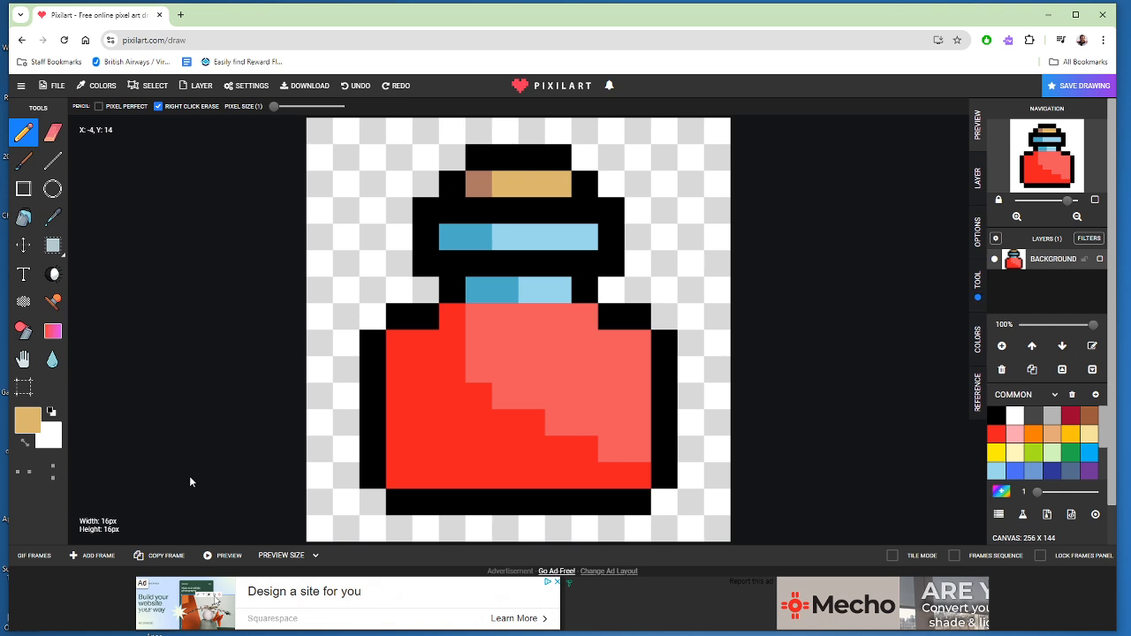
- Sample the muted brown from the cork's leftmost pixel and pencil it over the second pixel from the left
{"action": "left_click", "coordinate": [50, 226]}
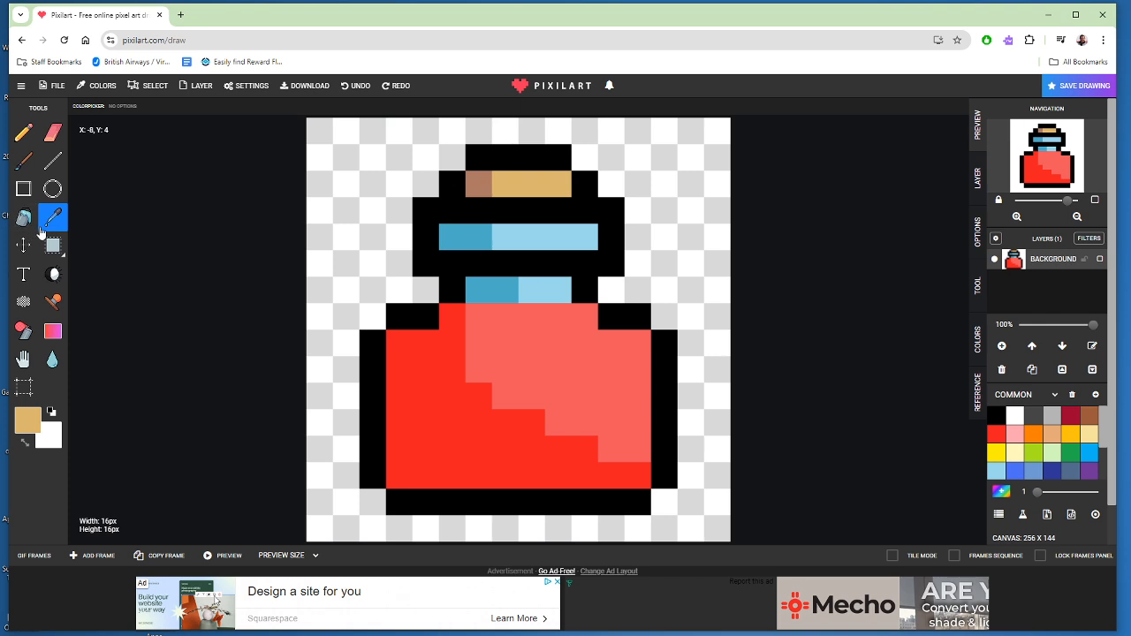
{"action": "left_click", "coordinate": [475, 179]}
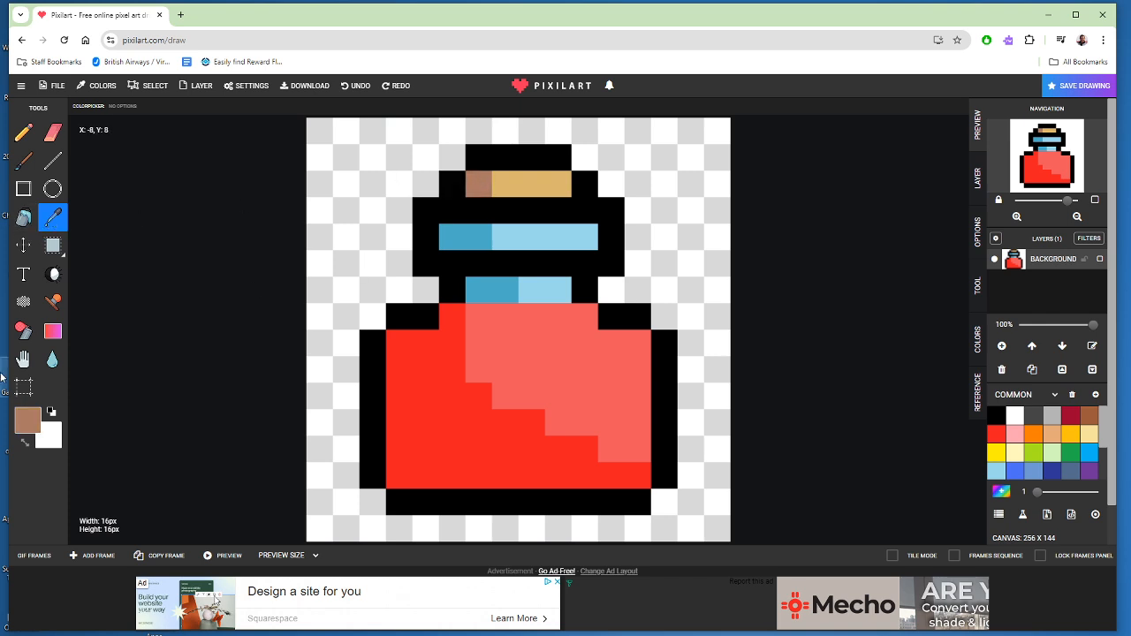
{"action": "left_click", "coordinate": [492, 193]}
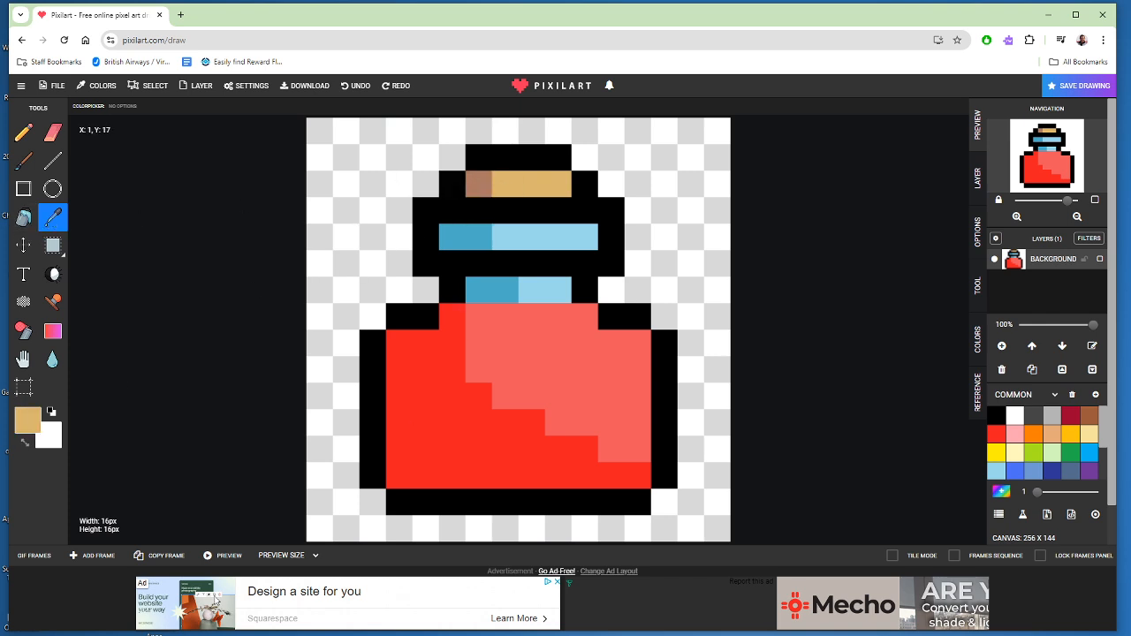
{"action": "left_click", "coordinate": [481, 194]}
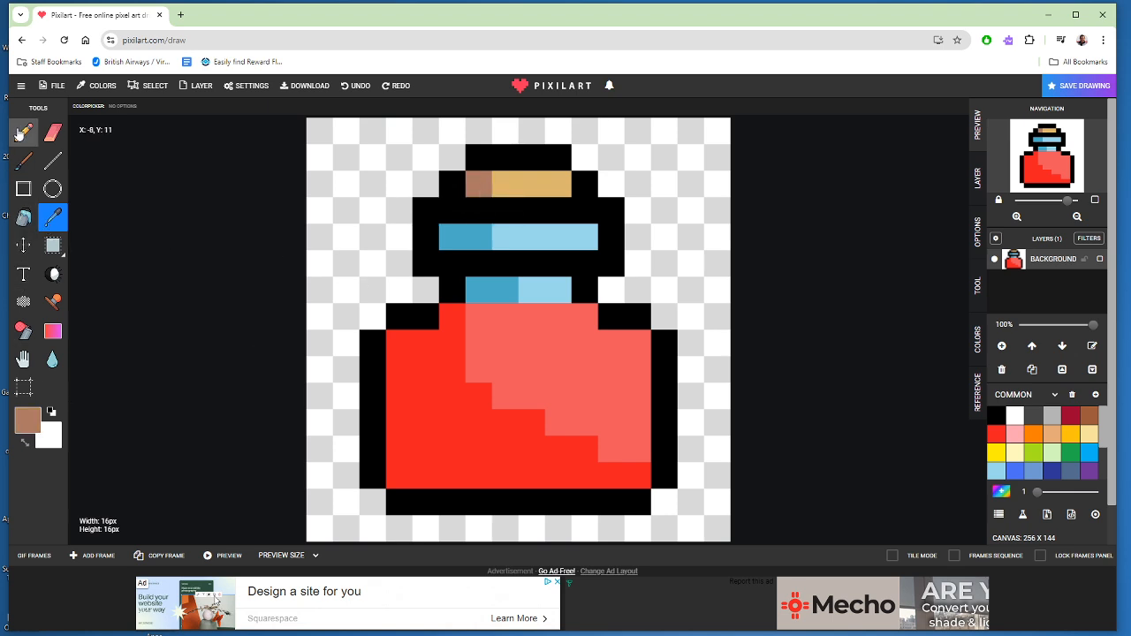
{"action": "left_click", "coordinate": [23, 131]}
{"action": "left_click", "coordinate": [506, 184]}
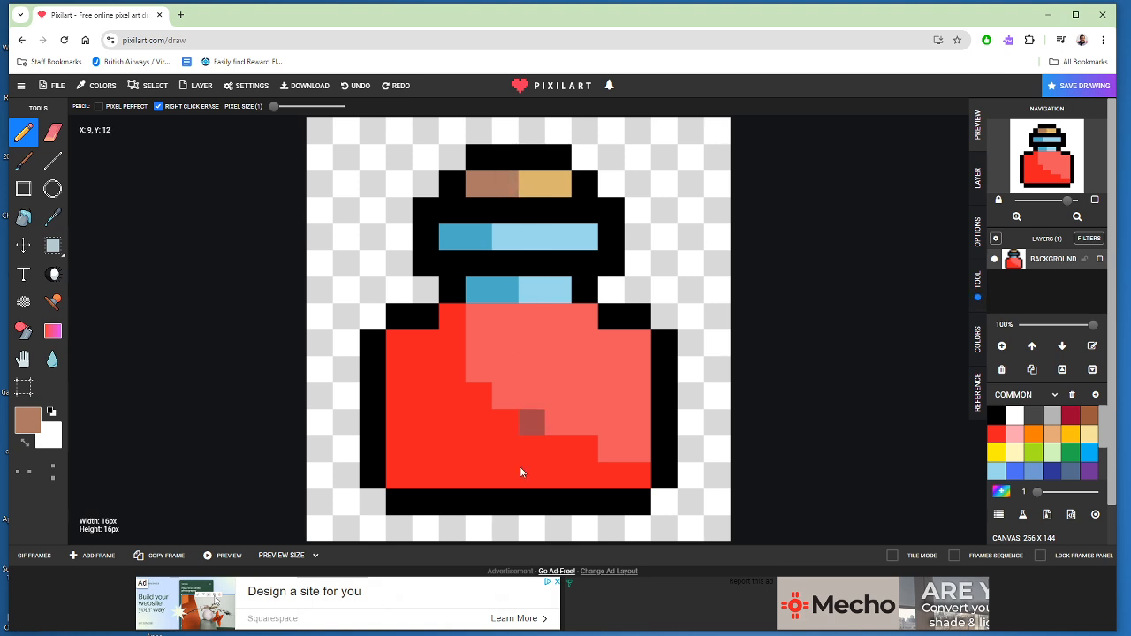